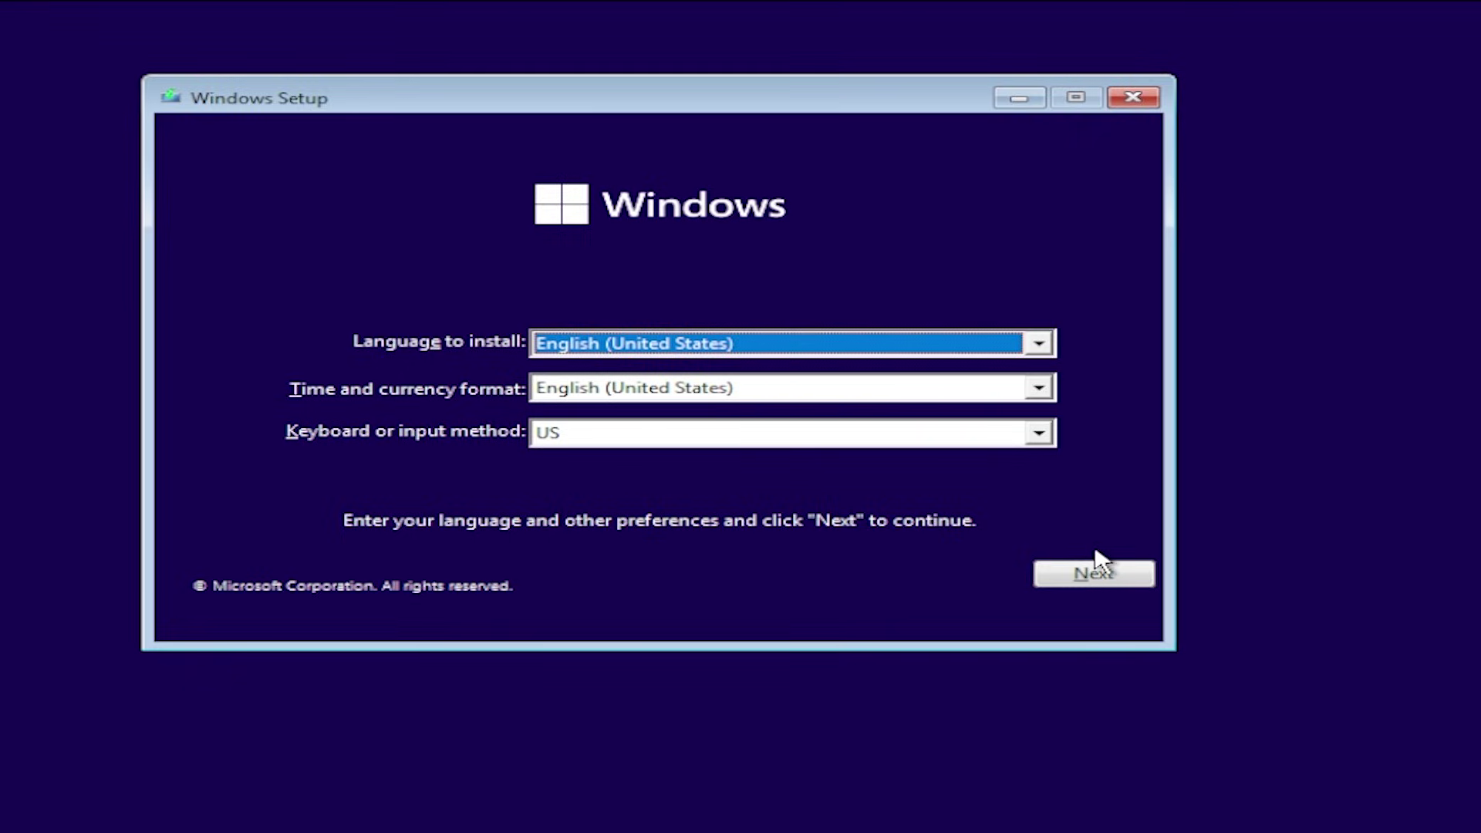
- Start installing Windows 11 Pro without a product key, then back out of the can't-run-Windows-11 error
{"action": "left_click", "coordinate": [1098, 580]}
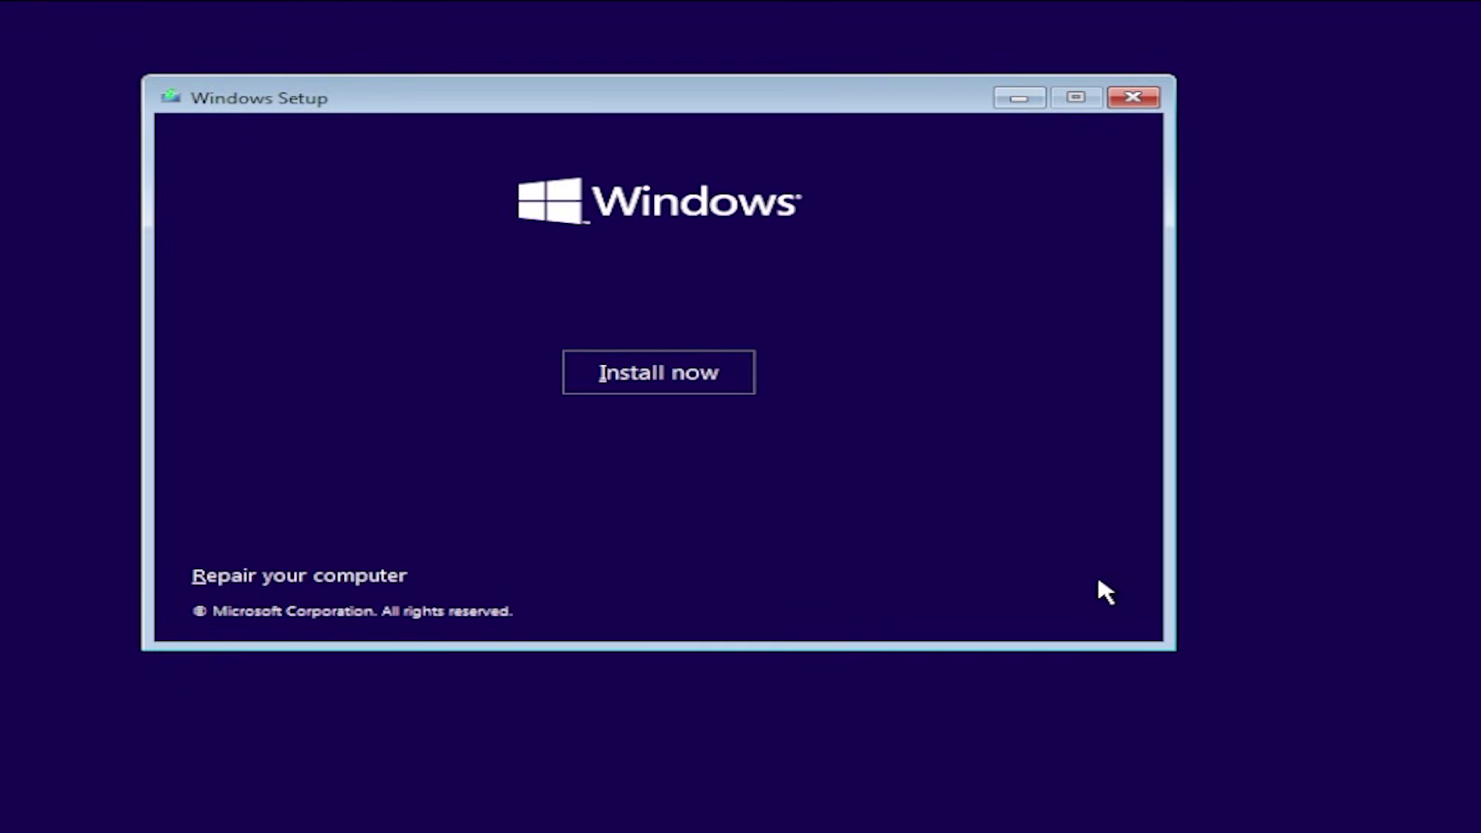
{"action": "left_click", "coordinate": [640, 386]}
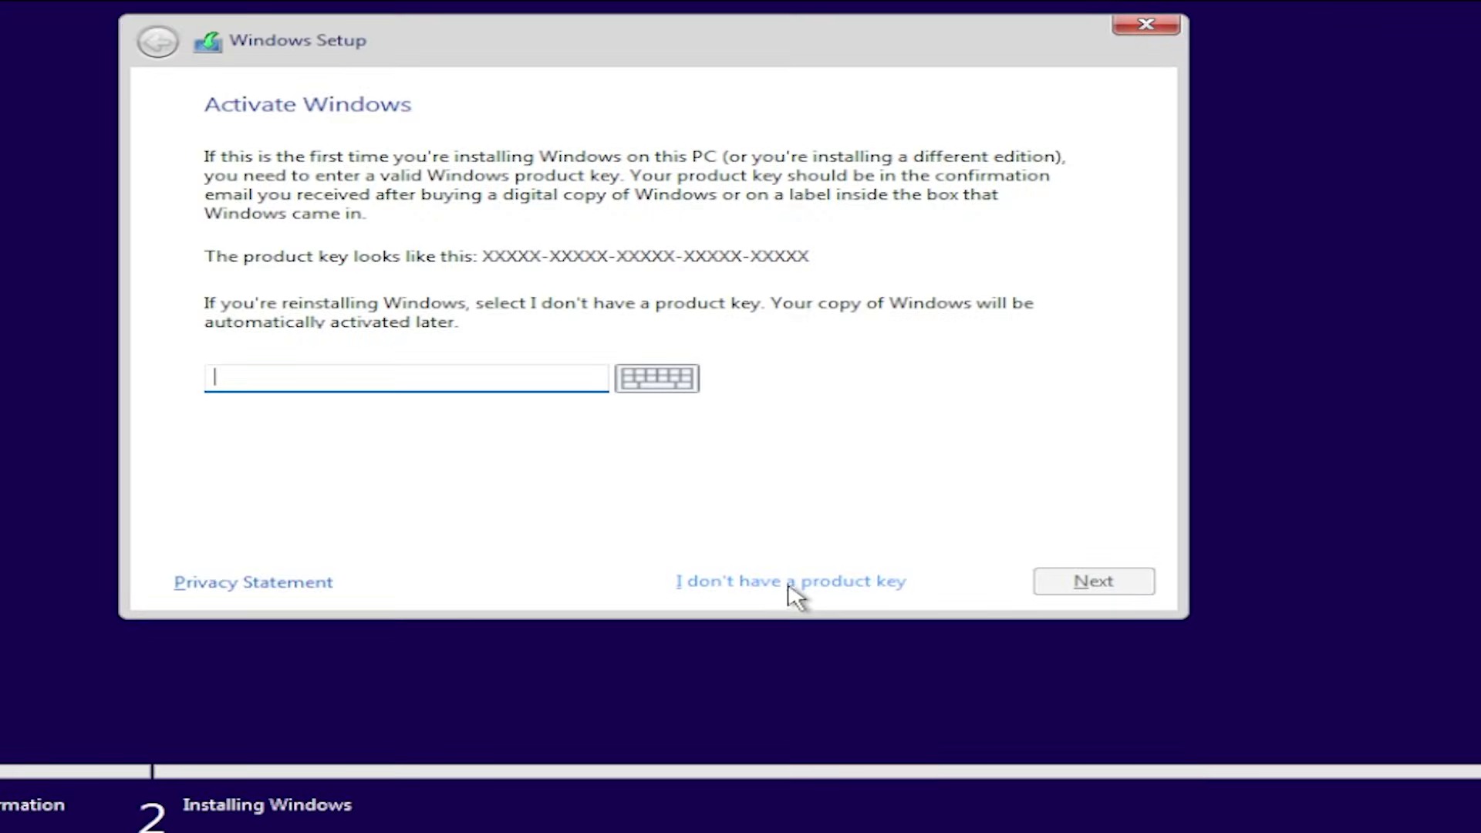
{"action": "left_click", "coordinate": [787, 582]}
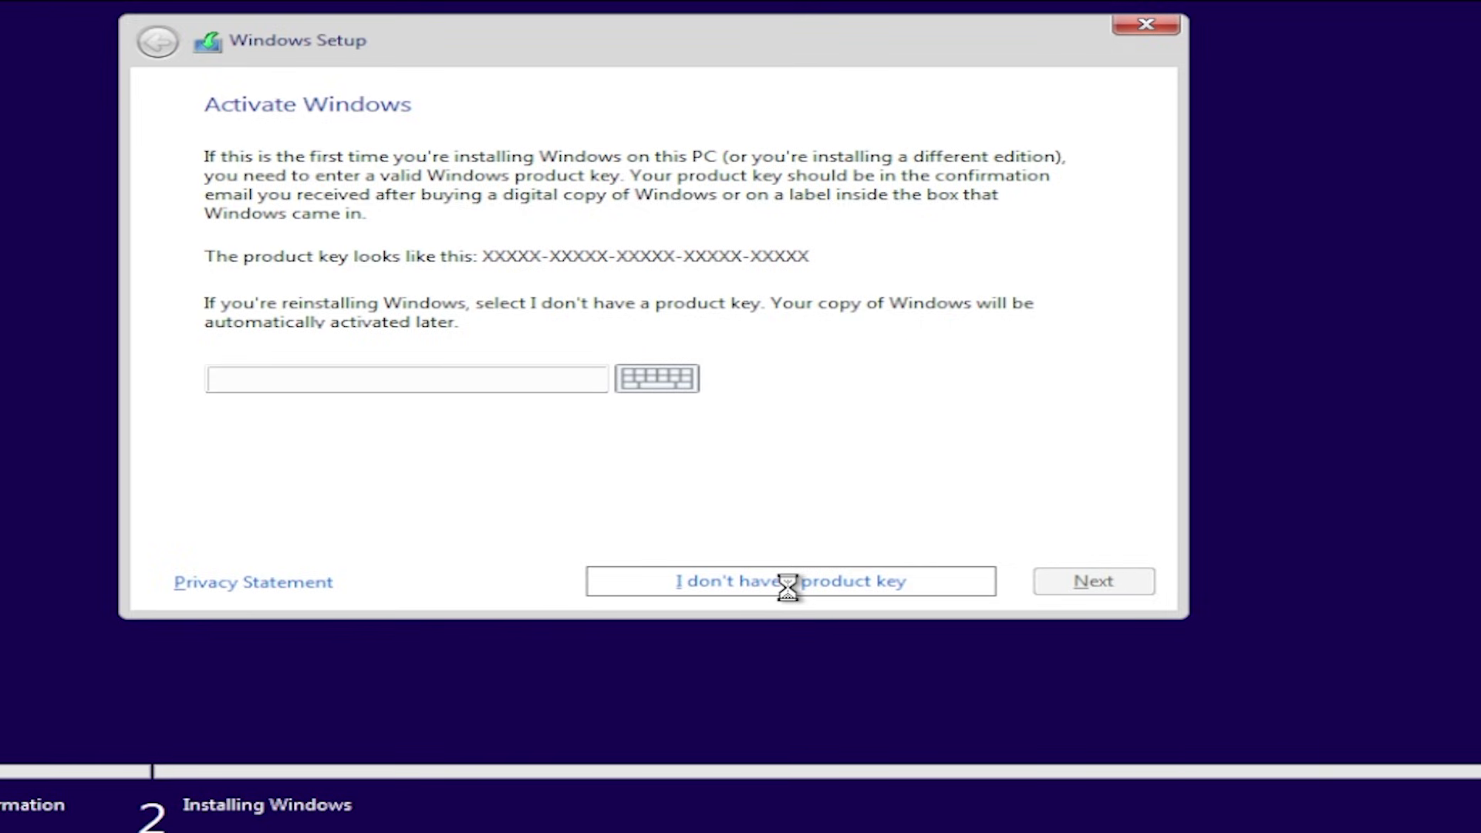
{"action": "left_click", "coordinate": [291, 313]}
{"action": "left_click", "coordinate": [1084, 590]}
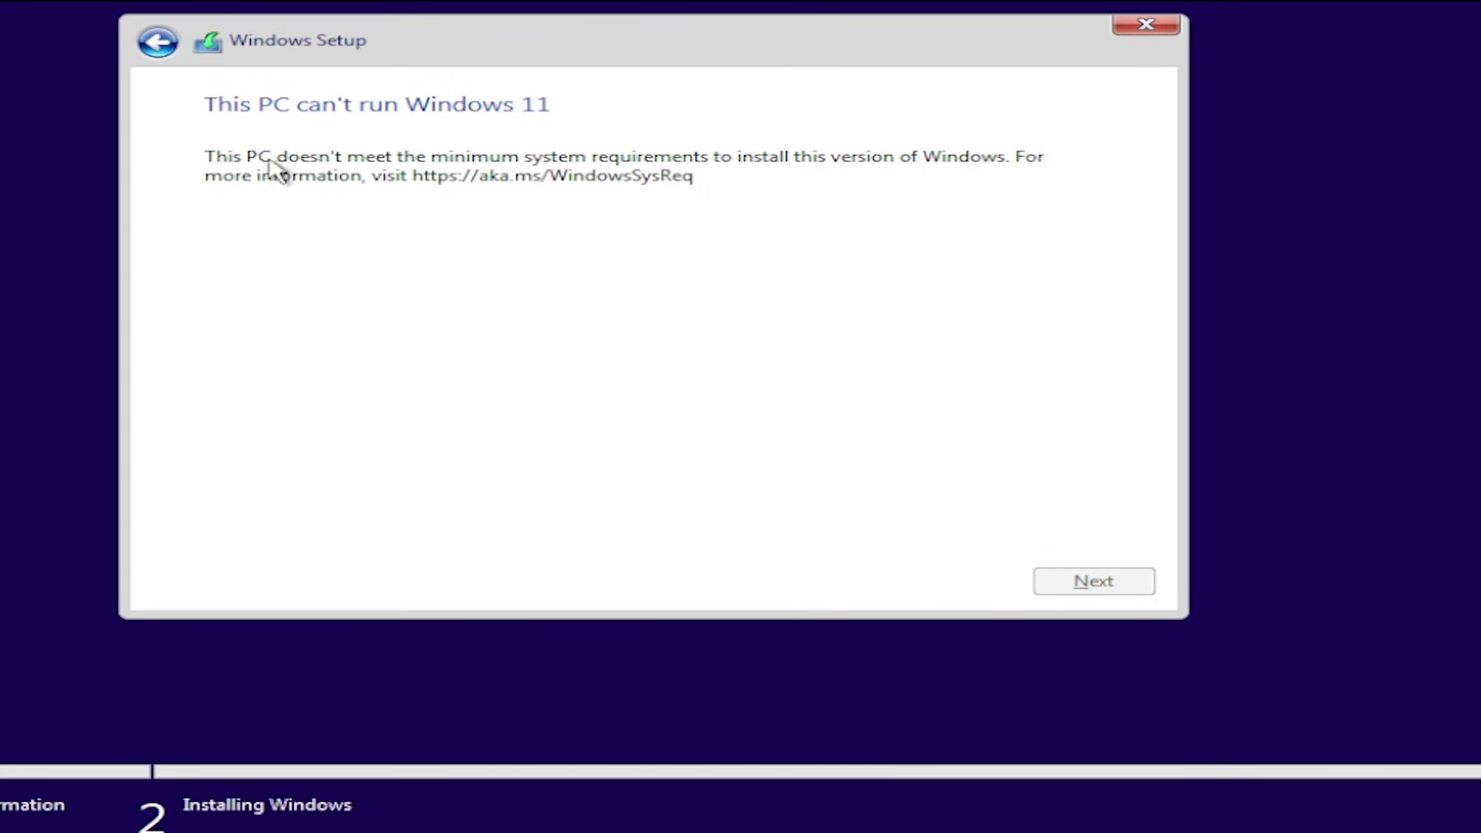
{"action": "left_click", "coordinate": [157, 41]}
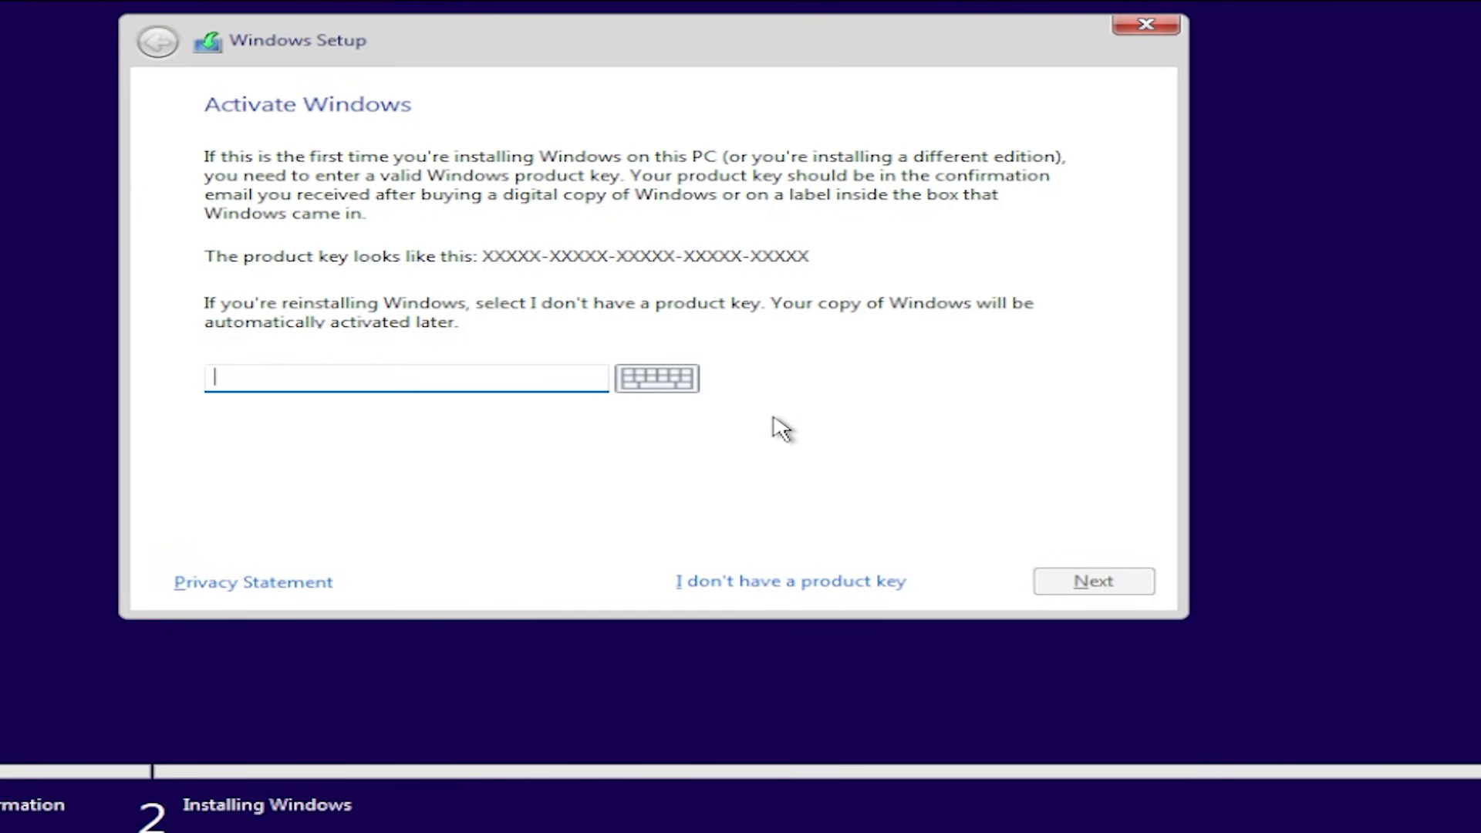
- Launch regedit from a Shift+F10 command prompt and drill down to HKEY_LOCAL_MACHINE\SYSTEM\Setup
{"action": "key", "text": "shift+F10"}
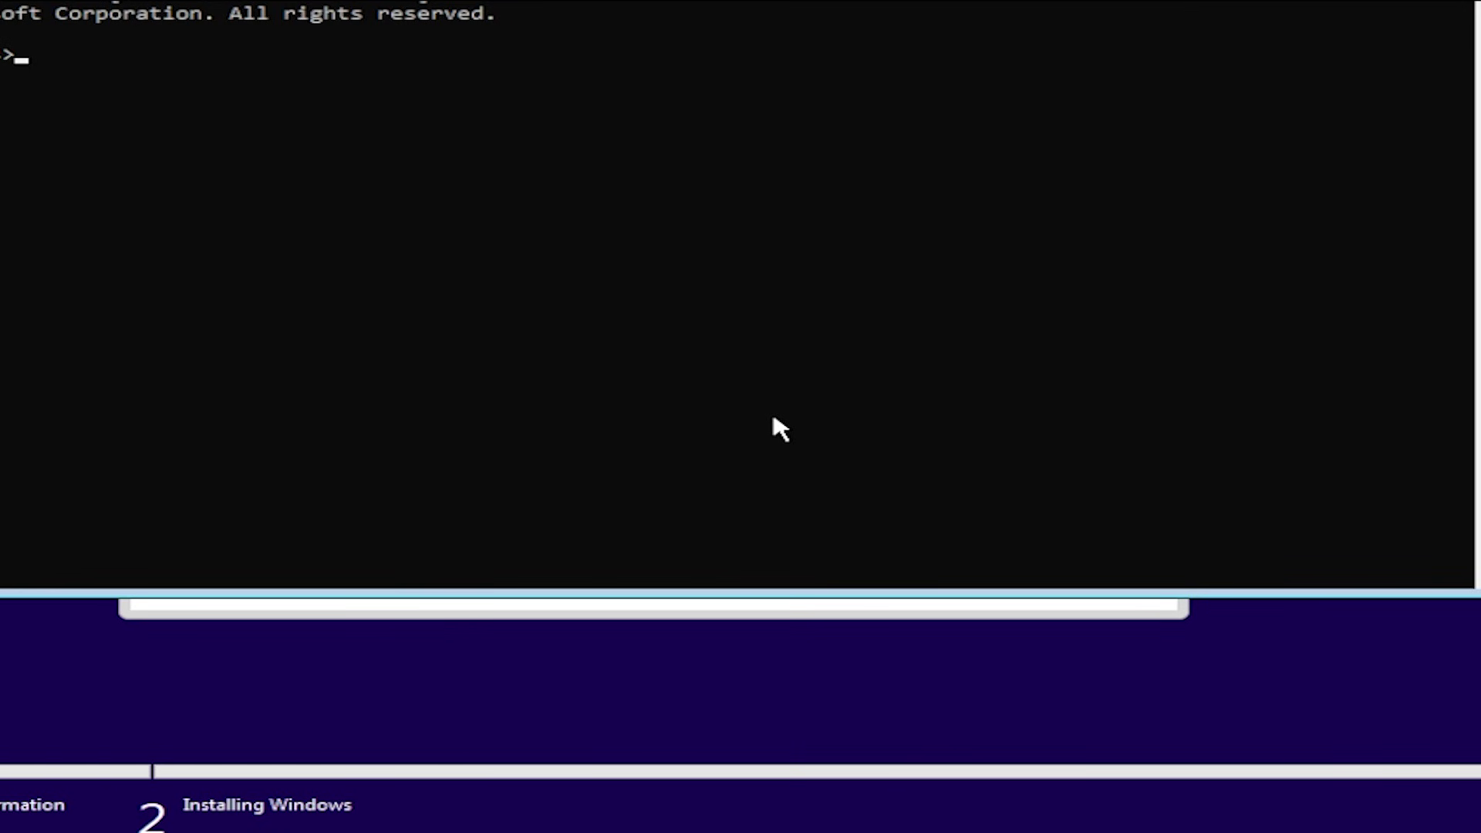
{"action": "type", "text": "regedit"}
{"action": "key", "text": "Return"}
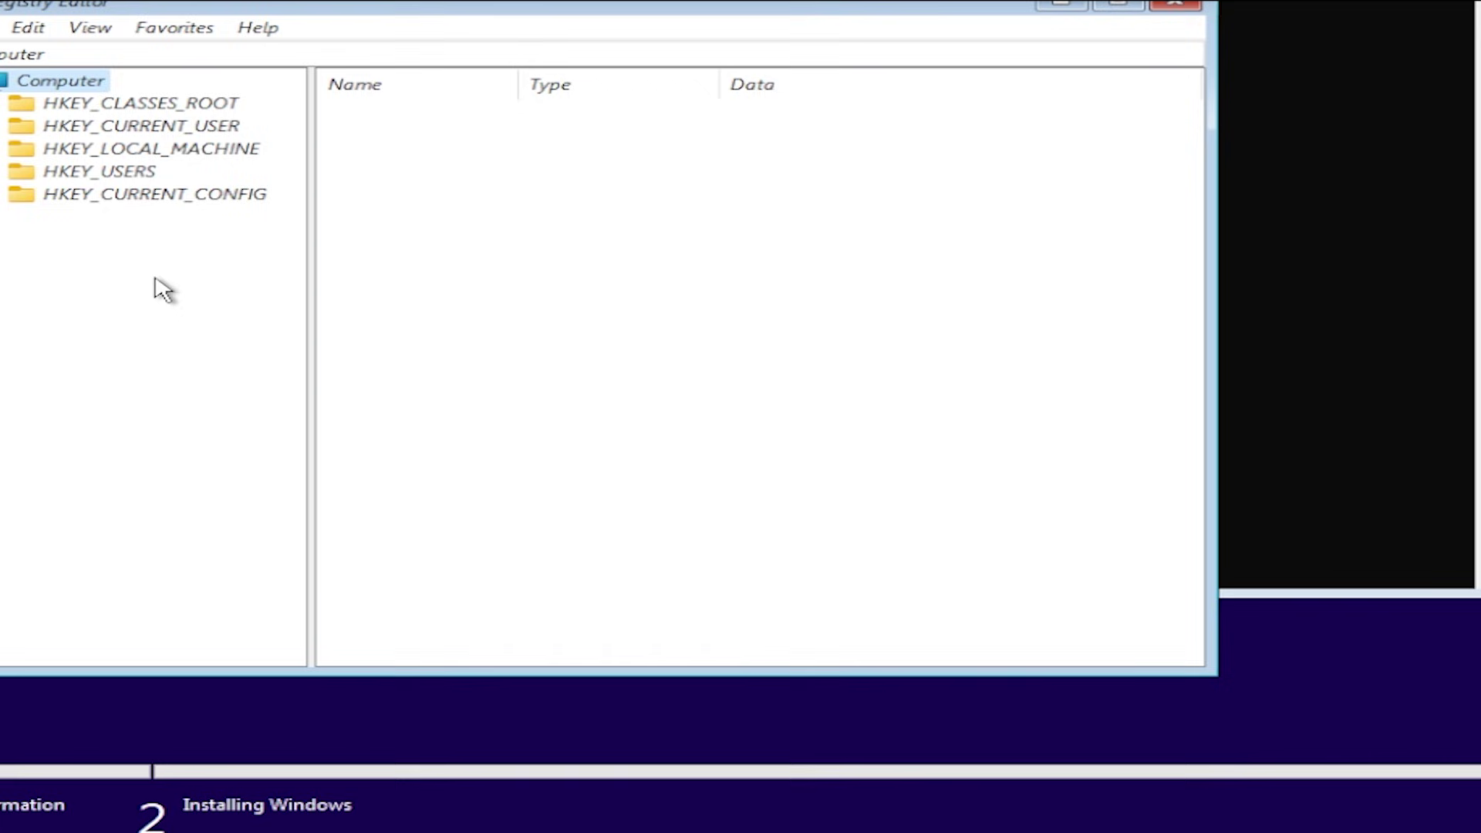
{"action": "left_click", "coordinate": [3, 151]}
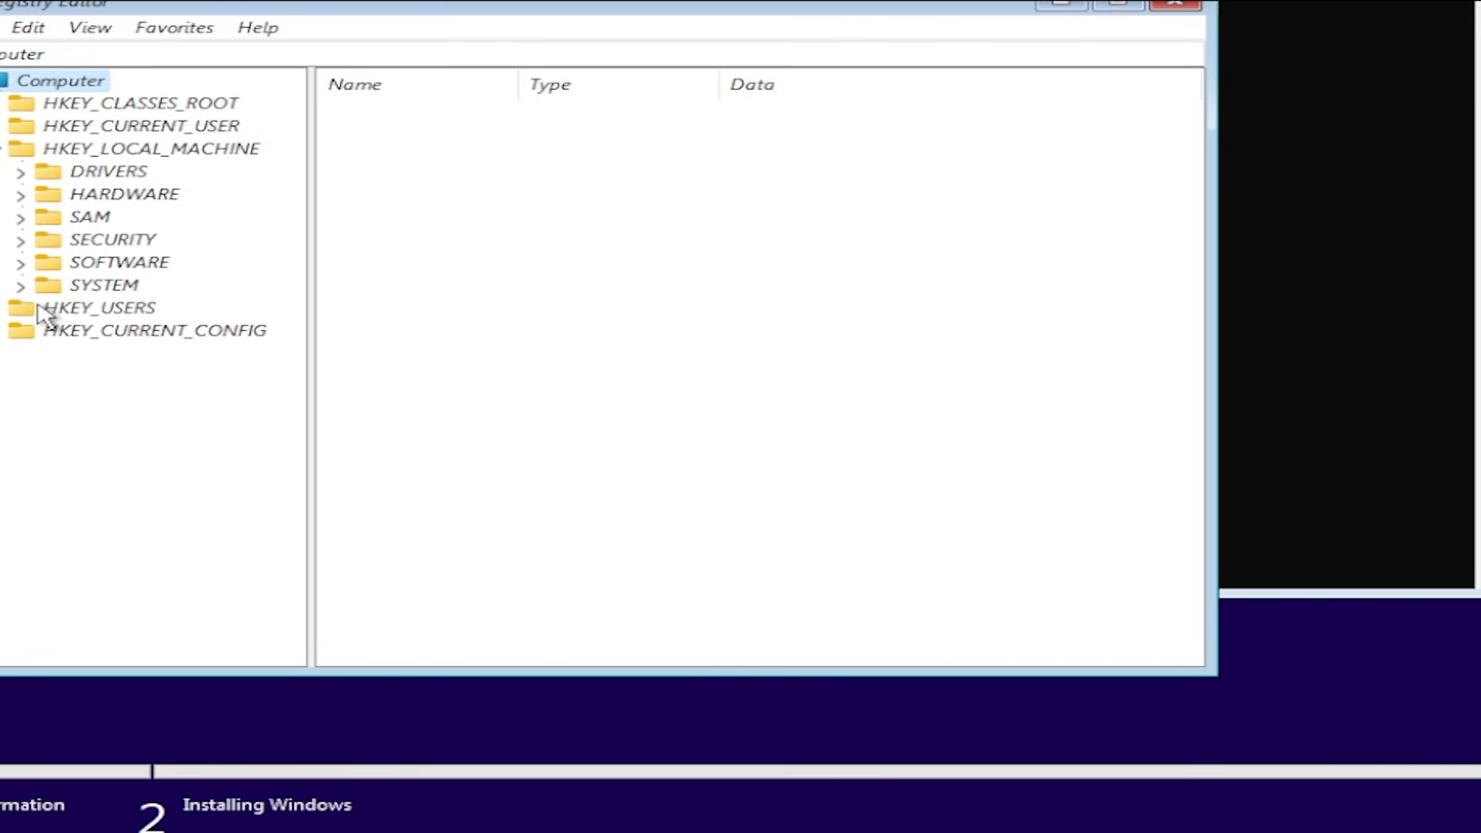
{"action": "left_click", "coordinate": [20, 285]}
{"action": "left_click", "coordinate": [47, 514]}
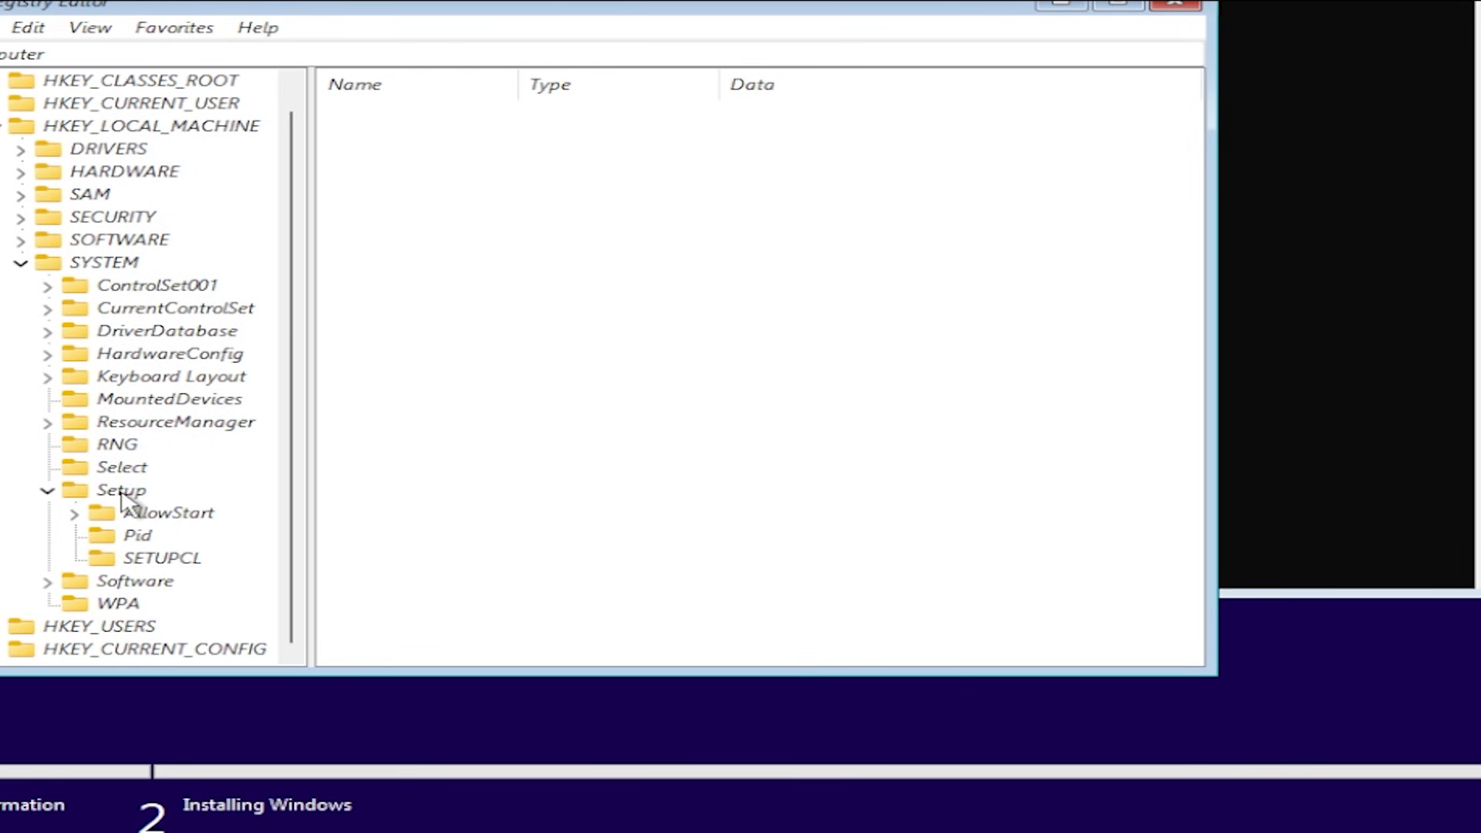
- Add a subkey named LabConfig under SYSTEM\Setup and open it
{"action": "right_click", "coordinate": [121, 491]}
{"action": "mouse_move", "coordinate": [270, 536]}
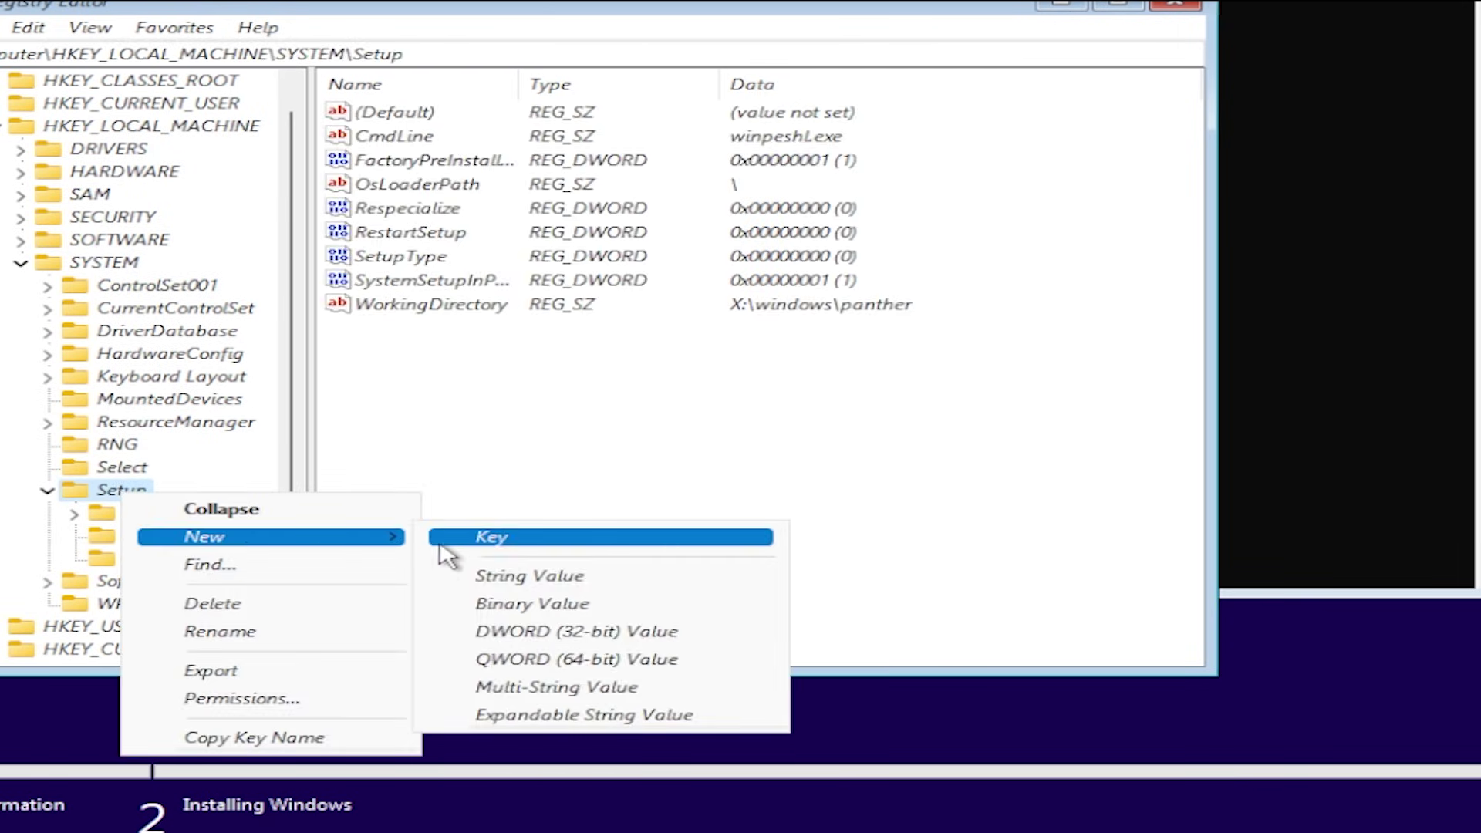
{"action": "left_click", "coordinate": [498, 543]}
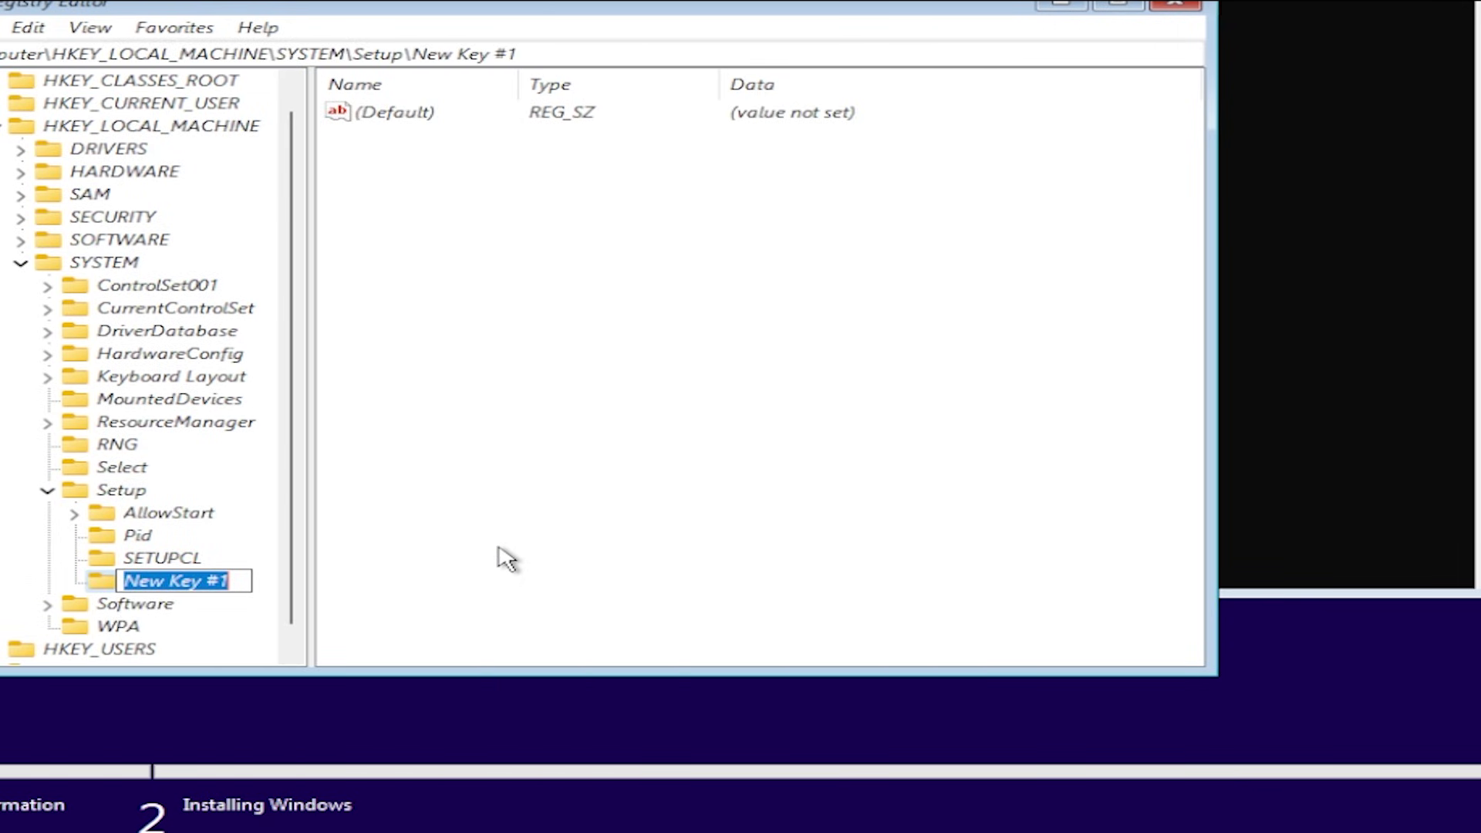
{"action": "type", "text": "LabConfig"}
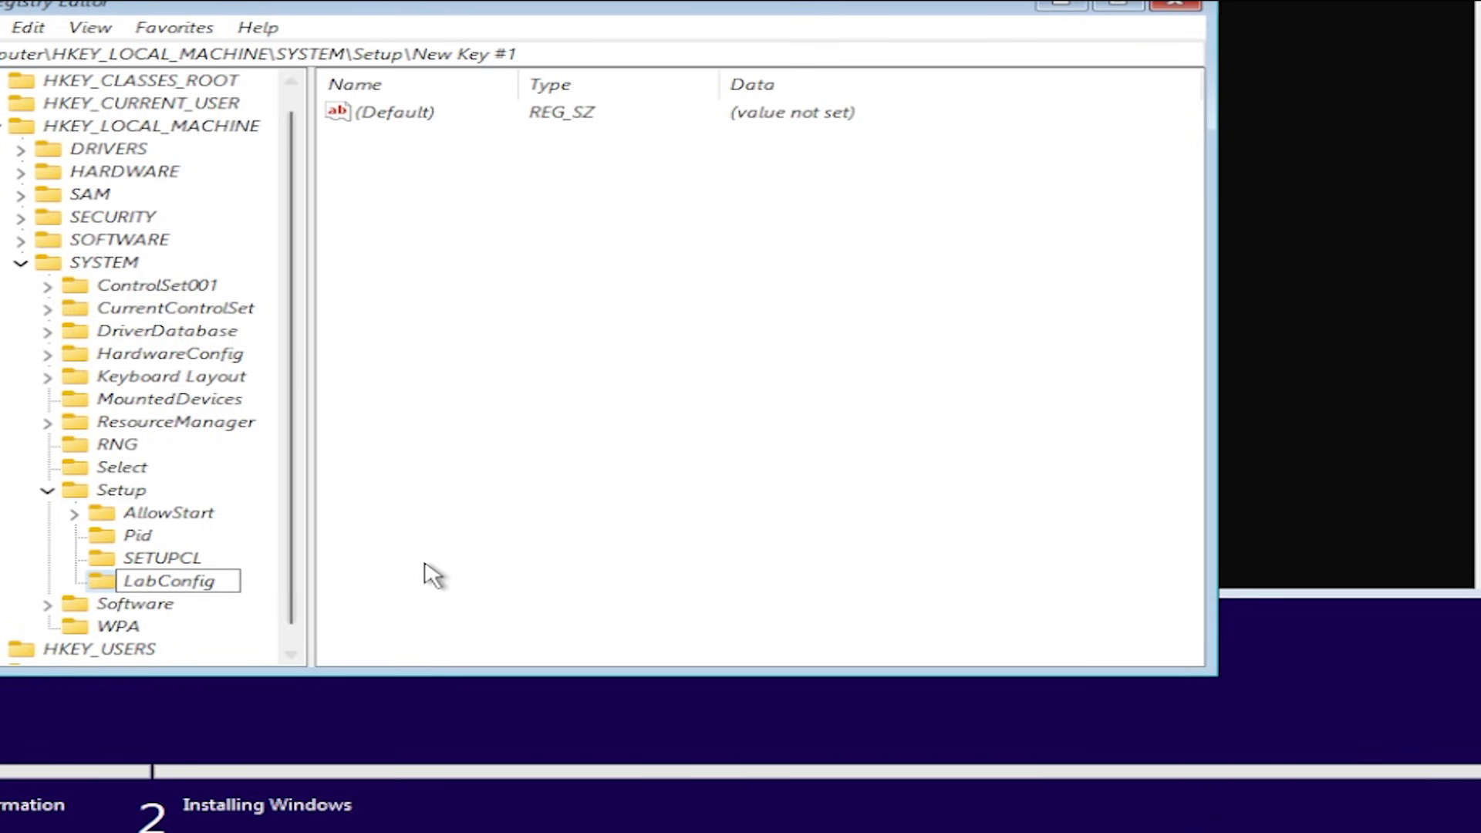
{"action": "key", "text": "Return"}
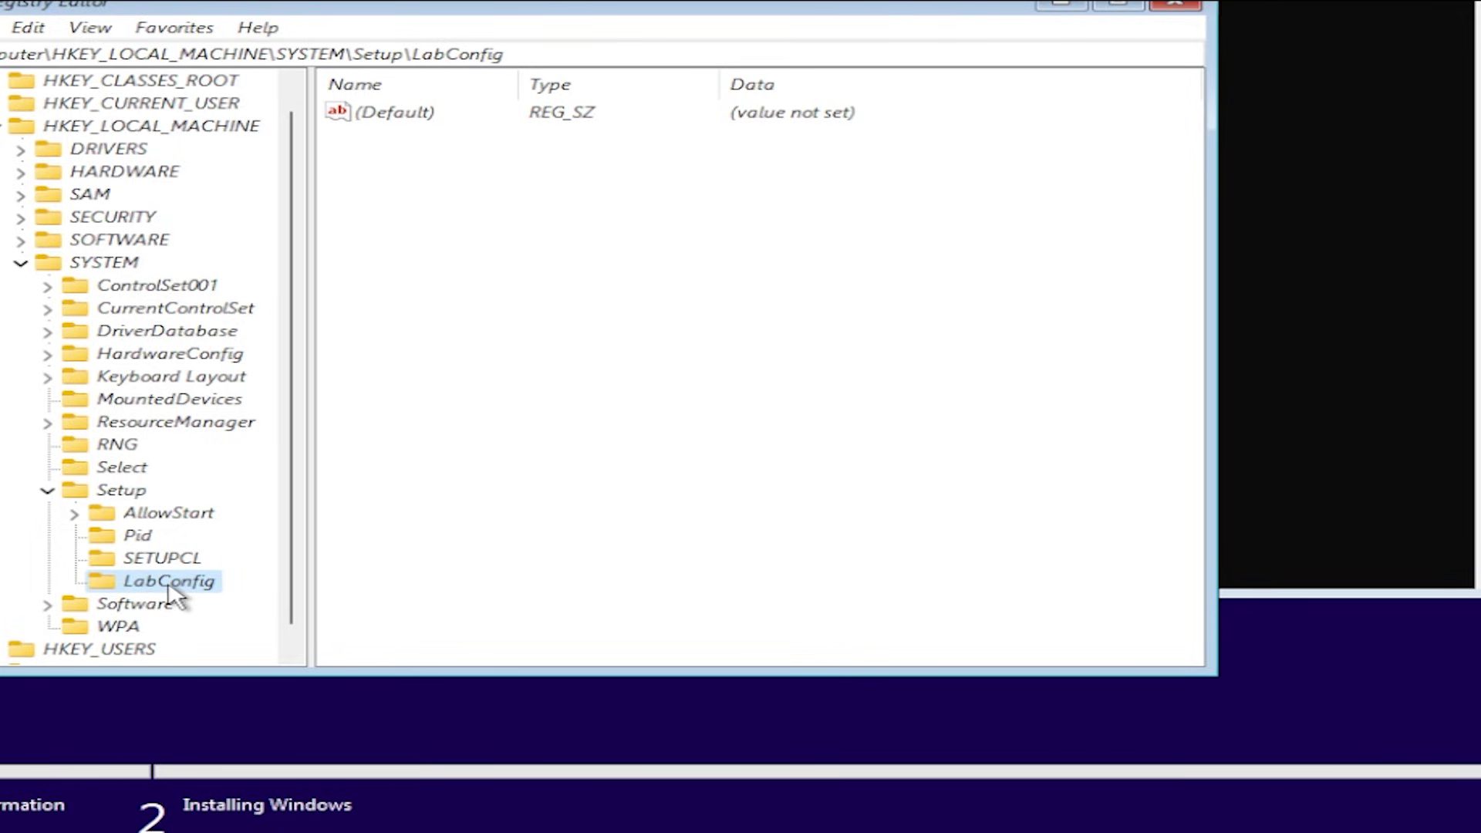
{"action": "left_click_drag", "start_coordinate": [428, 185], "coordinate": [498, 289]}
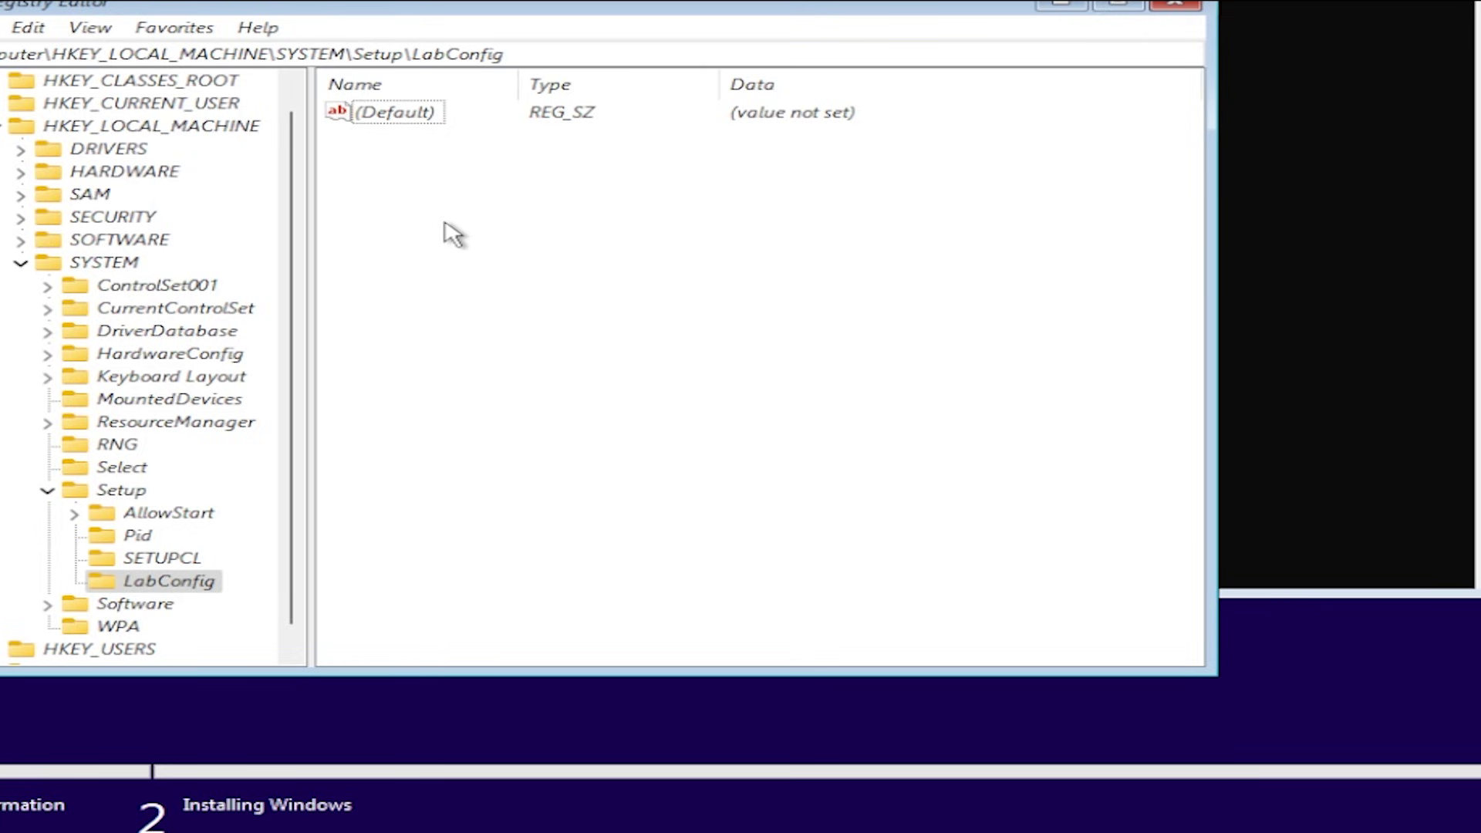
- Create a DWORD (32-bit) value named BypassTPMCheck in LabConfig
{"action": "right_click", "coordinate": [389, 197]}
{"action": "left_click", "coordinate": [720, 309]}
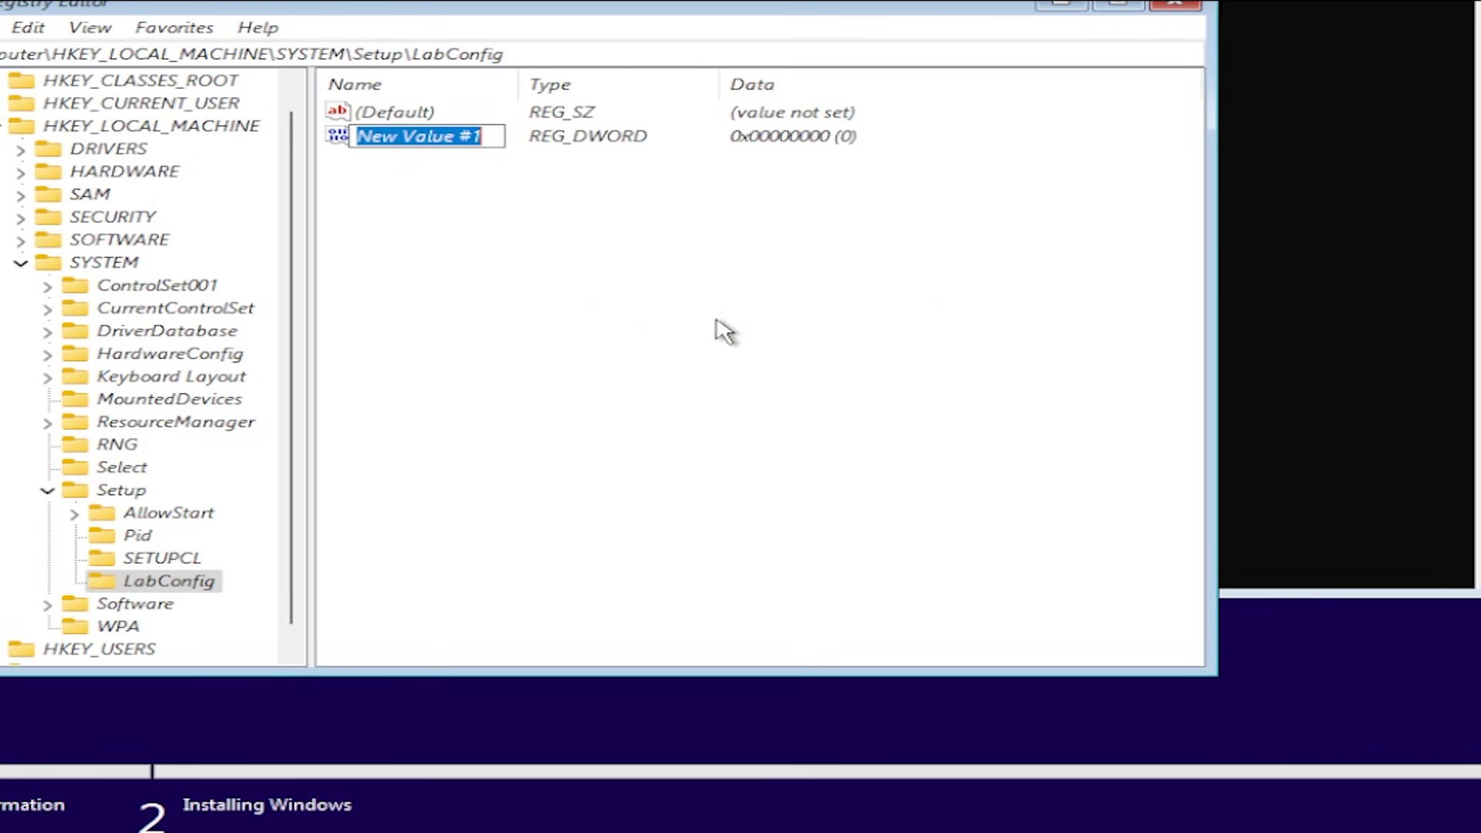
{"action": "type", "text": "By"}
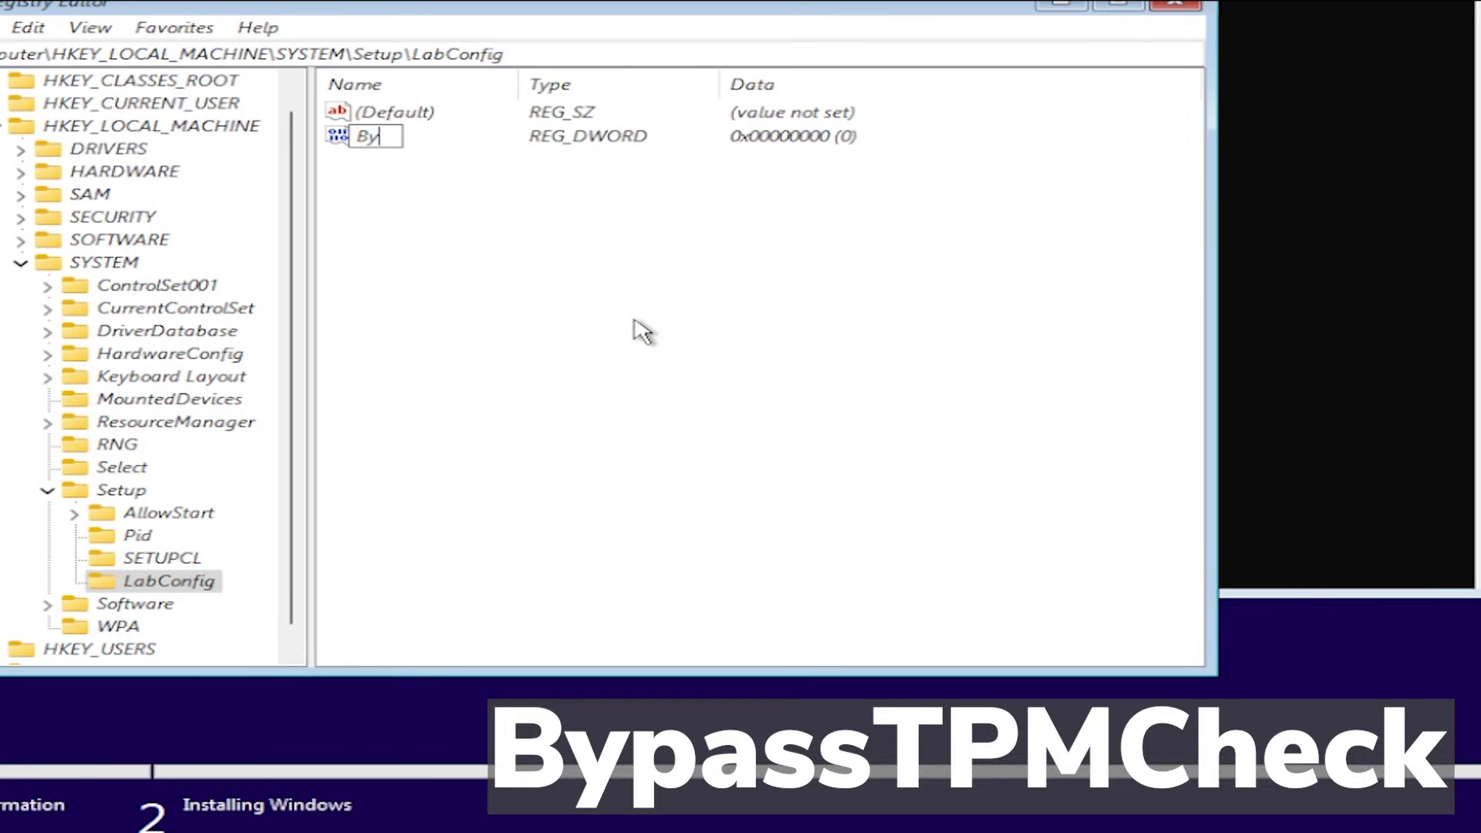
{"action": "type", "text": "passTPMC"}
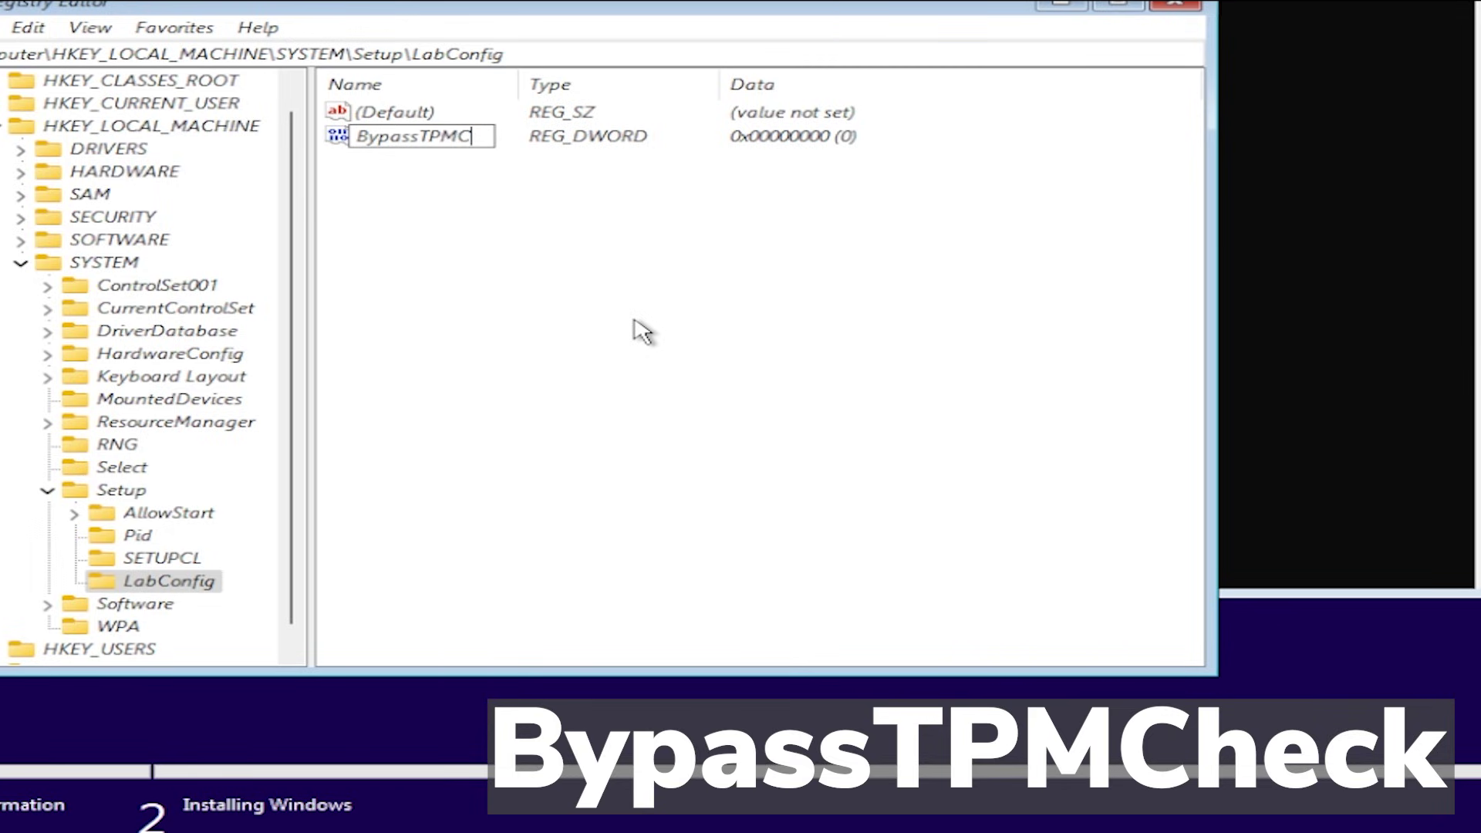
{"action": "type", "text": "heck"}
{"action": "left_click", "coordinate": [643, 332]}
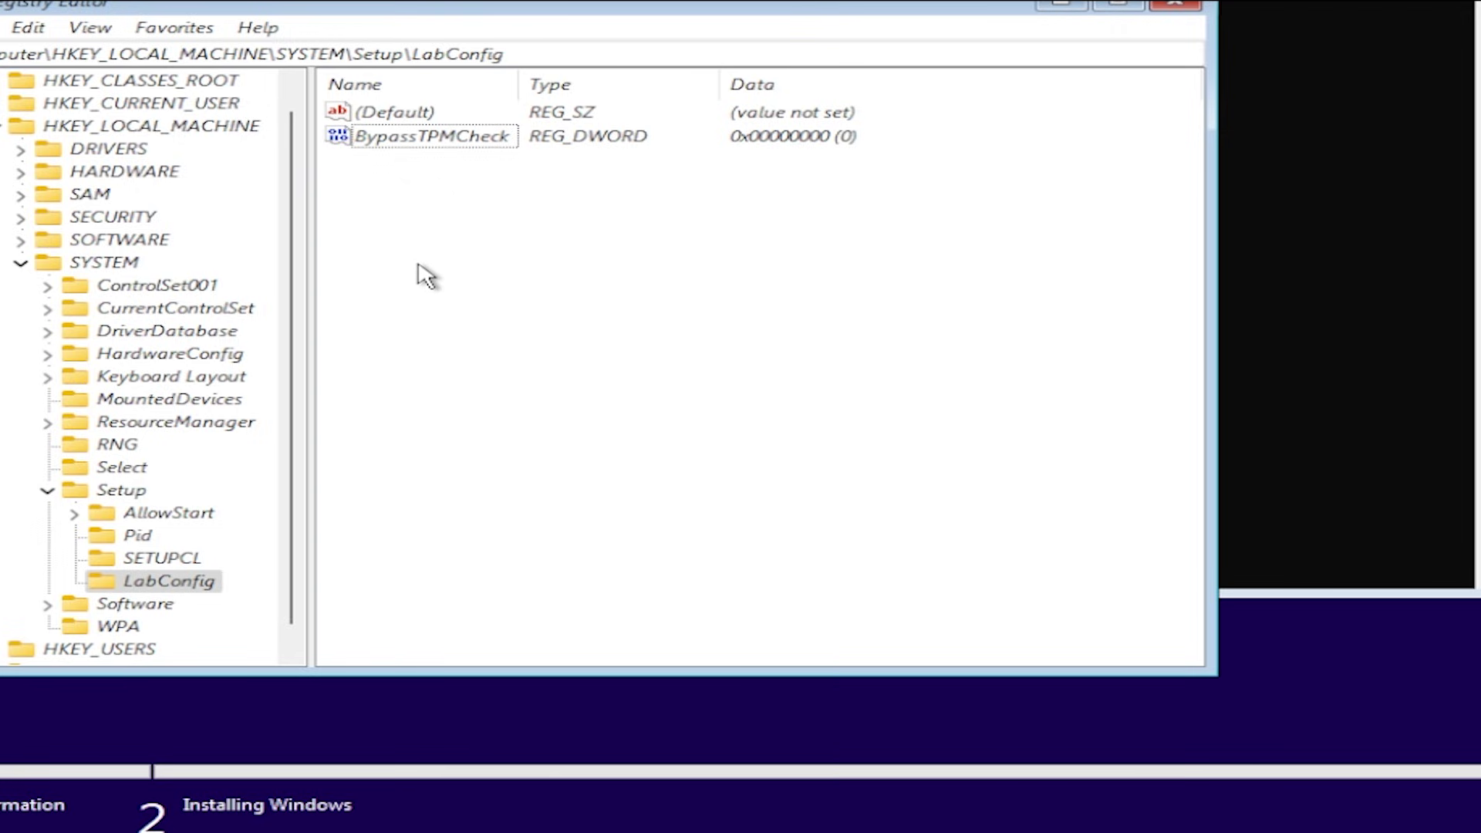
- Create a second DWORD (32-bit) value named BypassSecureBootCheck
{"action": "right_click", "coordinate": [362, 206]}
{"action": "mouse_move", "coordinate": [460, 221]}
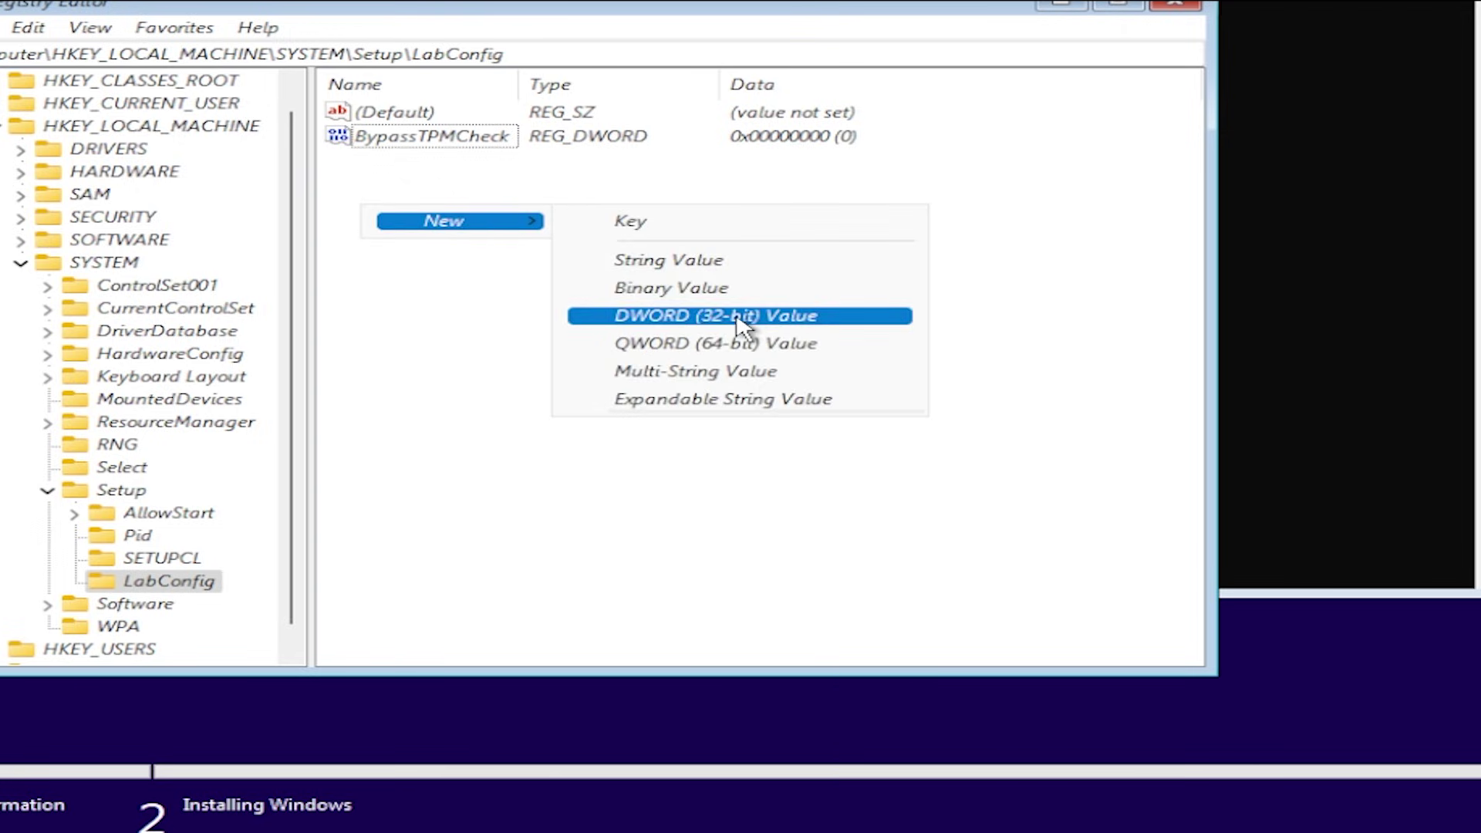
{"action": "left_click", "coordinate": [734, 316]}
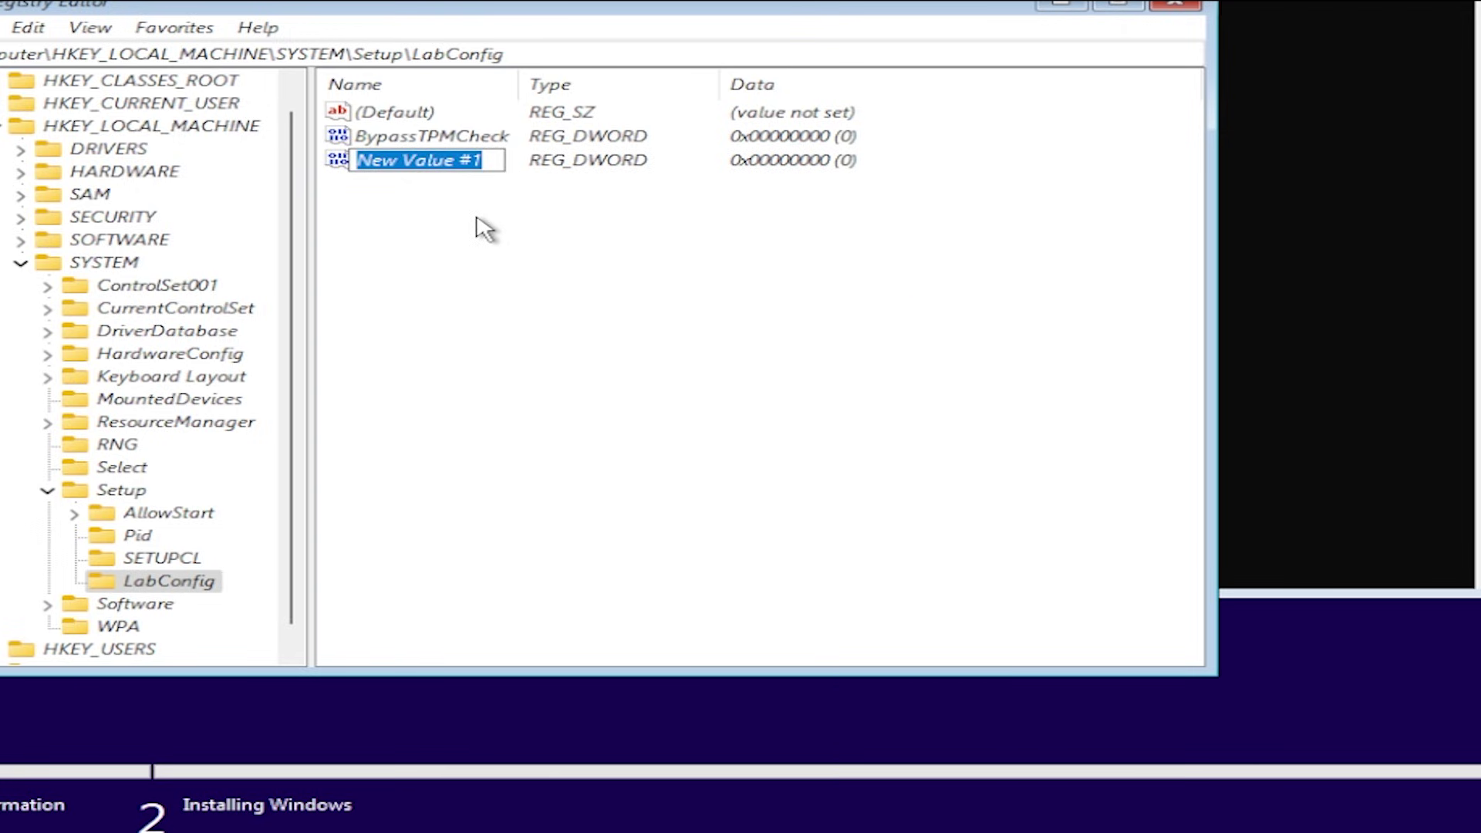
{"action": "type", "text": "BypassSecure"}
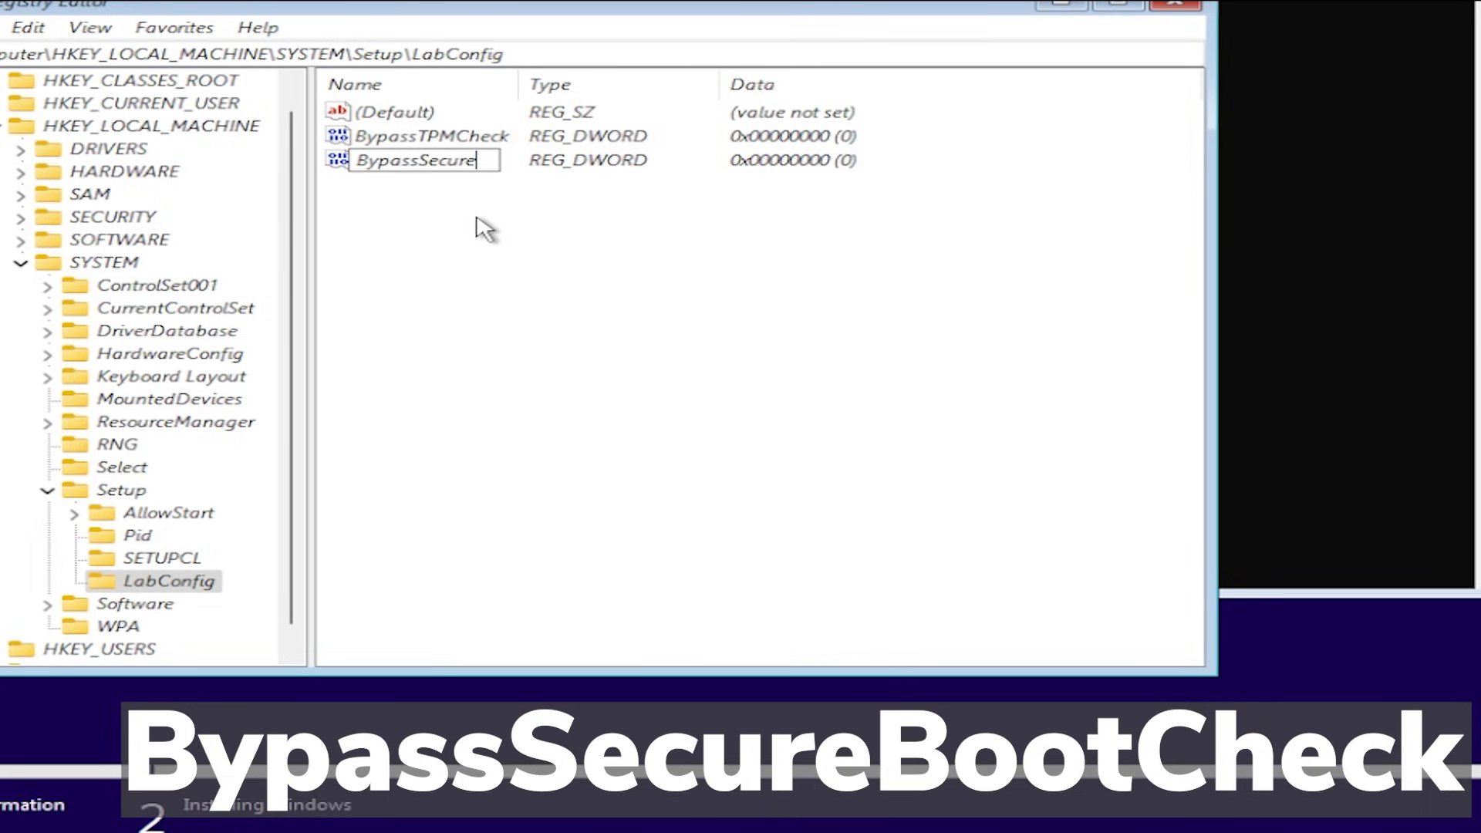
{"action": "type", "text": "BootCheck"}
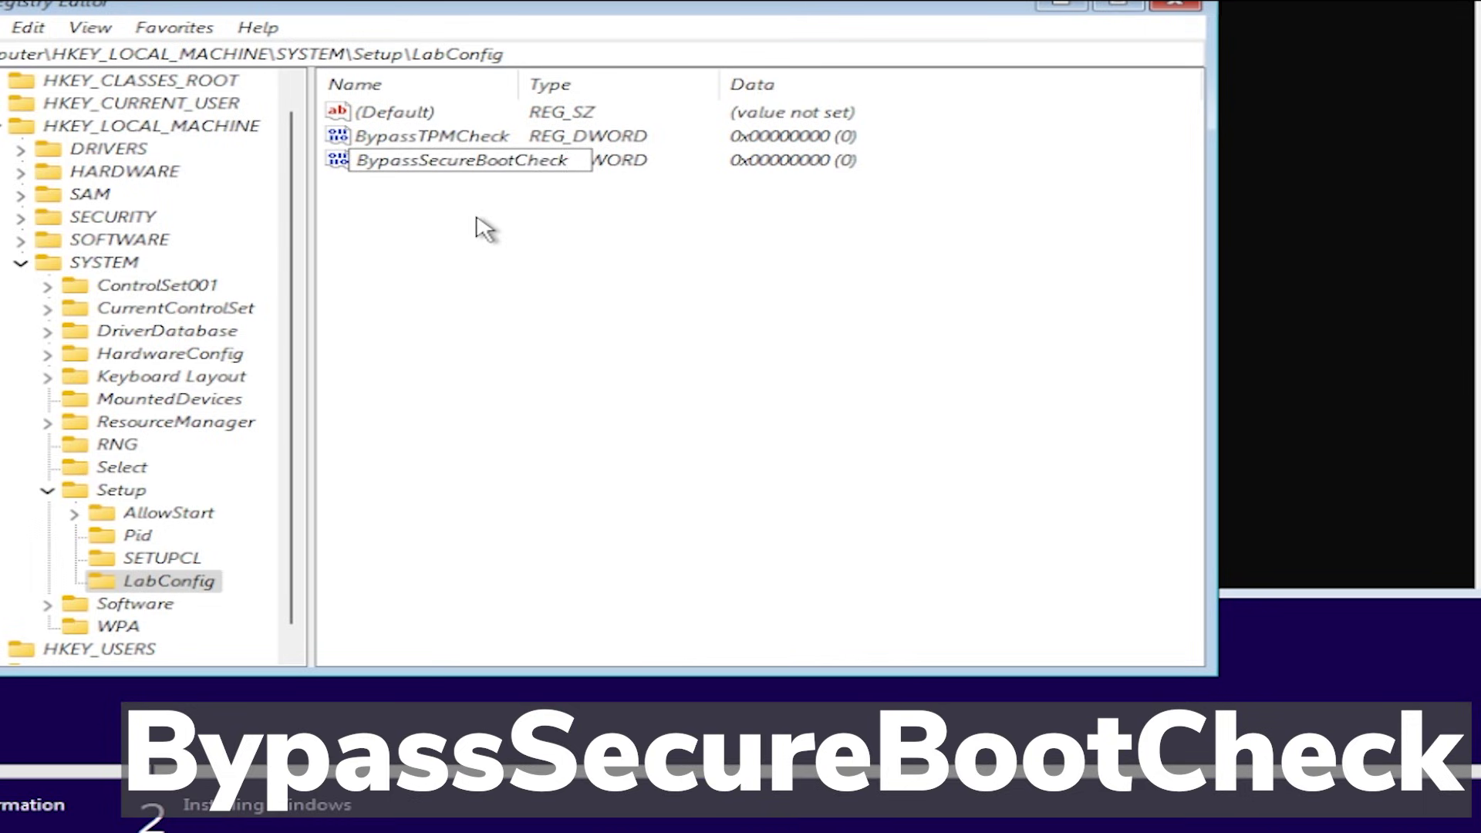
{"action": "left_click", "coordinate": [463, 225]}
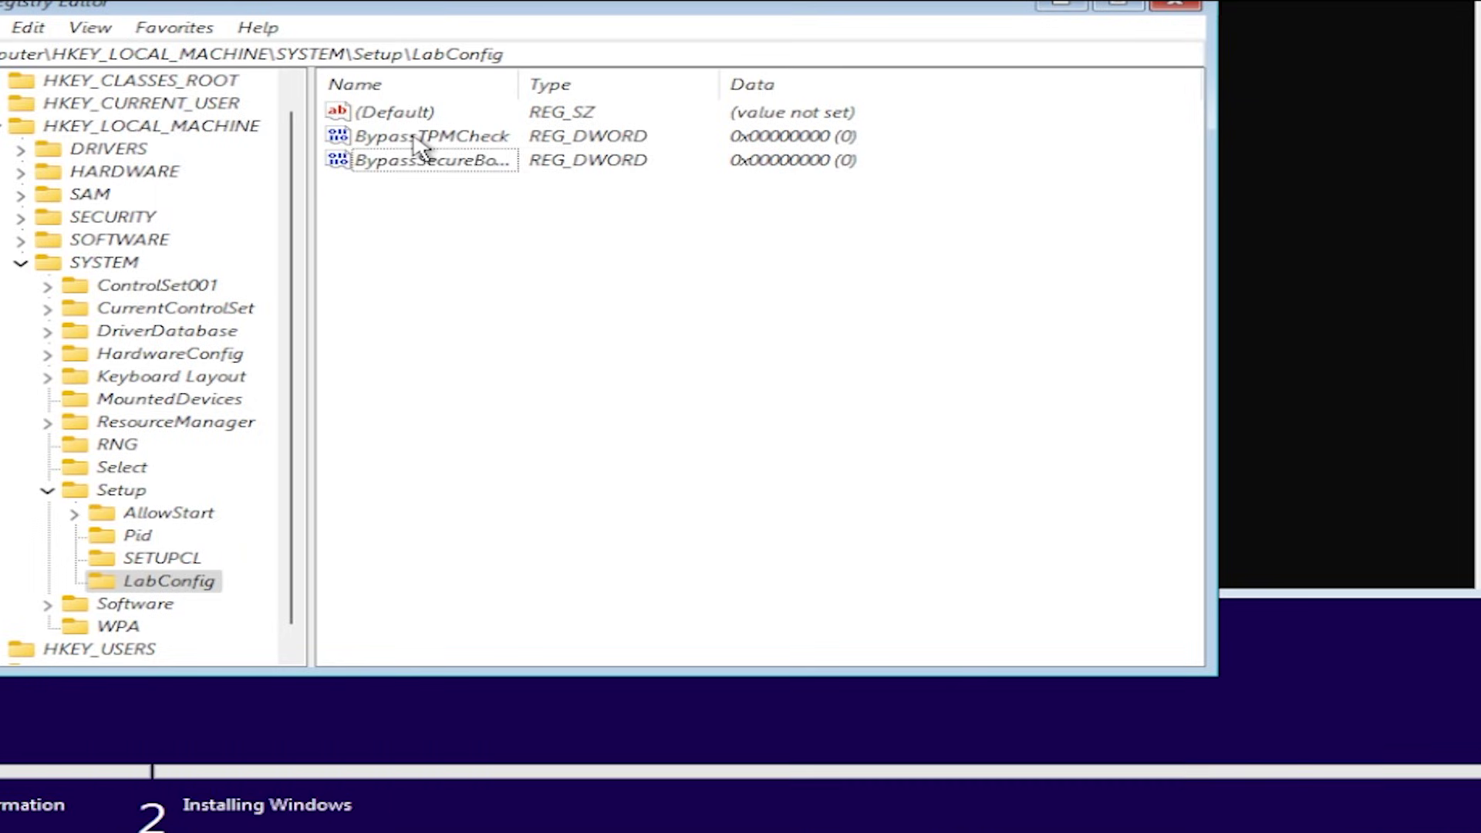
- Change BypassTPMCheck and BypassSecureBootCheck value data from 0 to 1, then exit Registry Editor
{"action": "double_click", "coordinate": [422, 138]}
{"action": "type", "text": "1"}
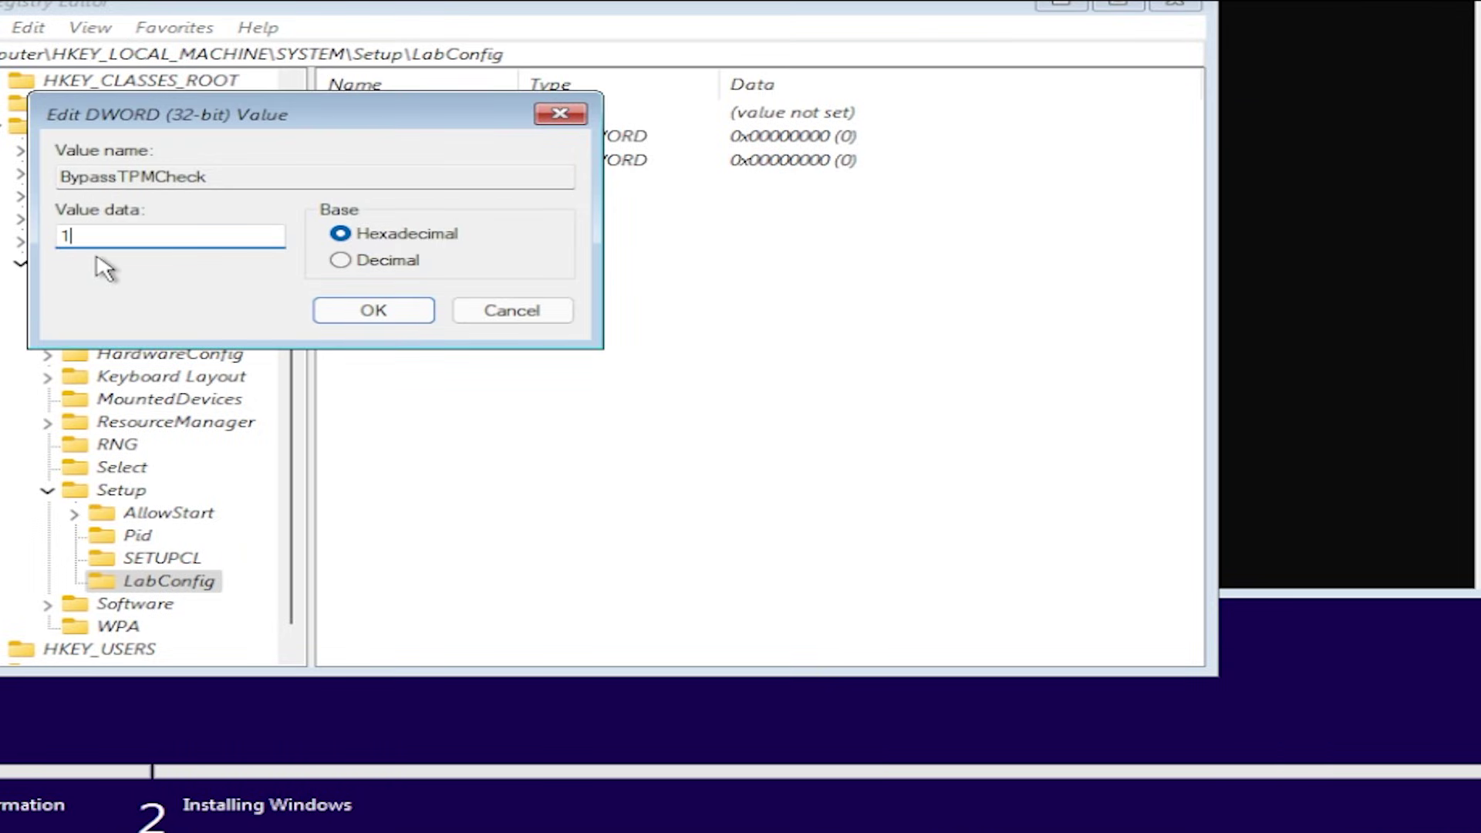
{"action": "left_click", "coordinate": [363, 316]}
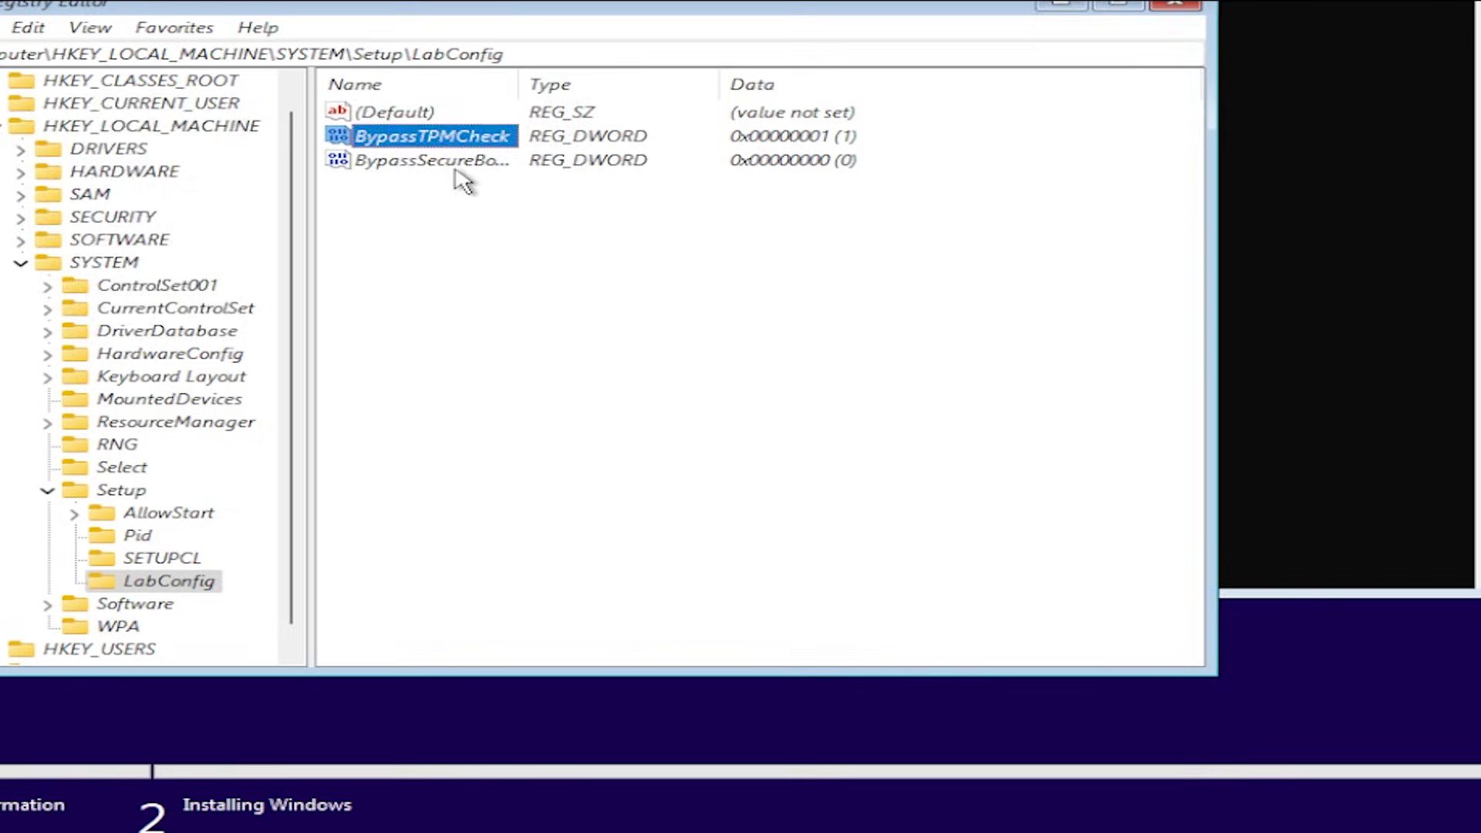
{"action": "double_click", "coordinate": [455, 166]}
{"action": "type", "text": "1"}
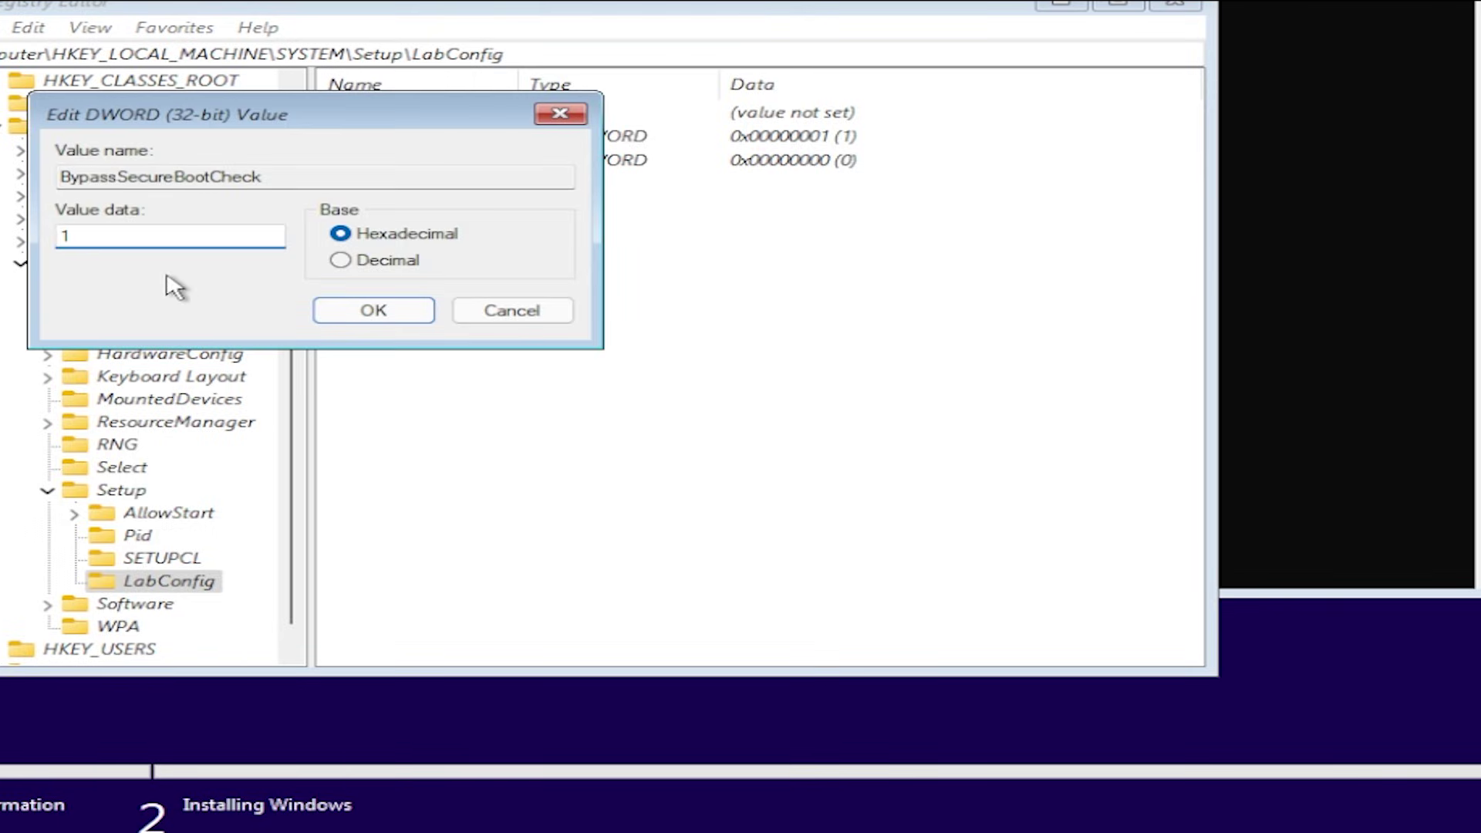
{"action": "left_click", "coordinate": [373, 312]}
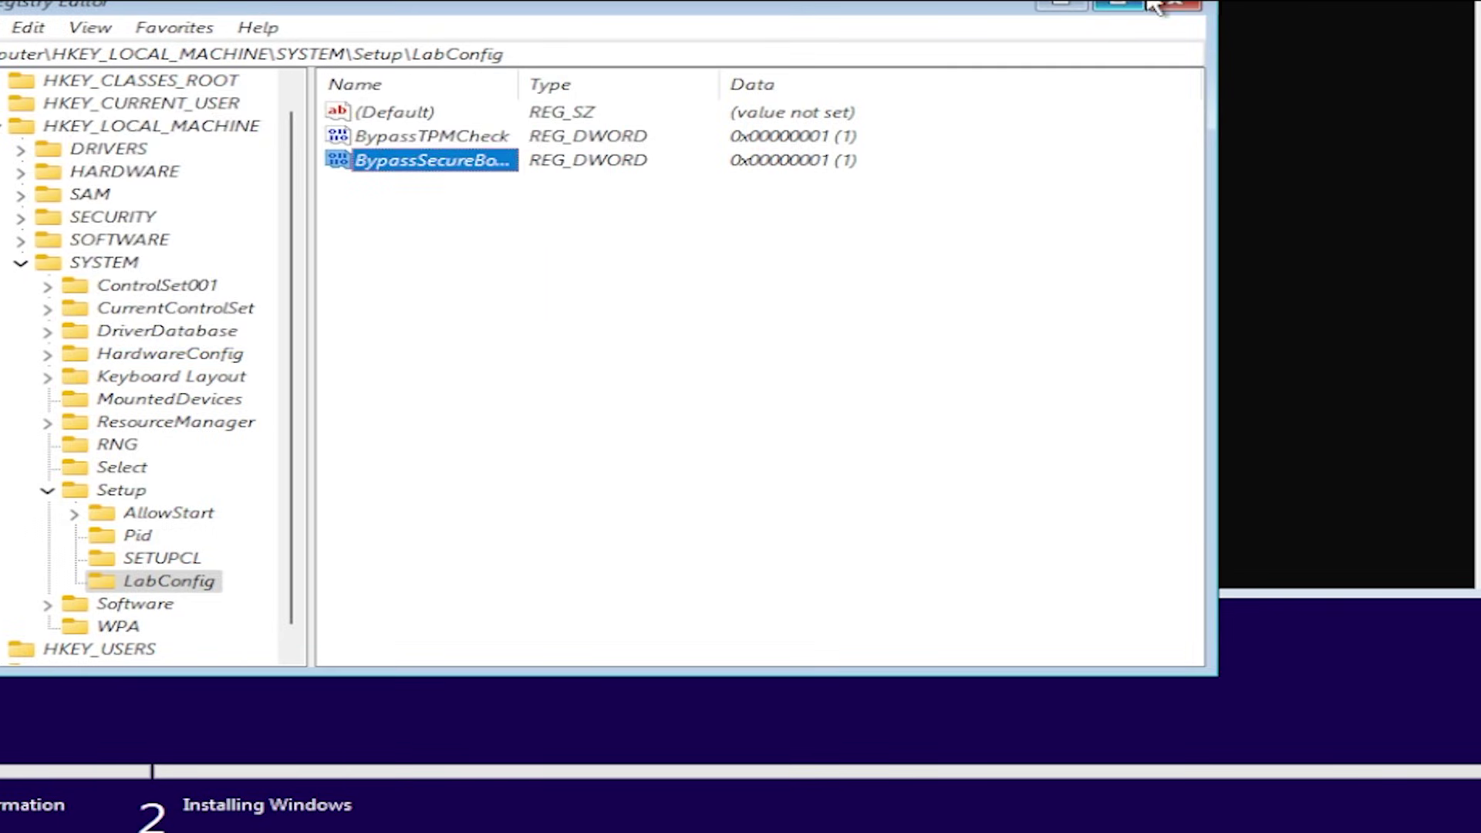
{"action": "left_click", "coordinate": [1176, 6]}
- Close the command prompt, skip the product key, pick Windows 11 Pro, accept the license, and choose Custom install
{"action": "key", "text": "alt+F4"}
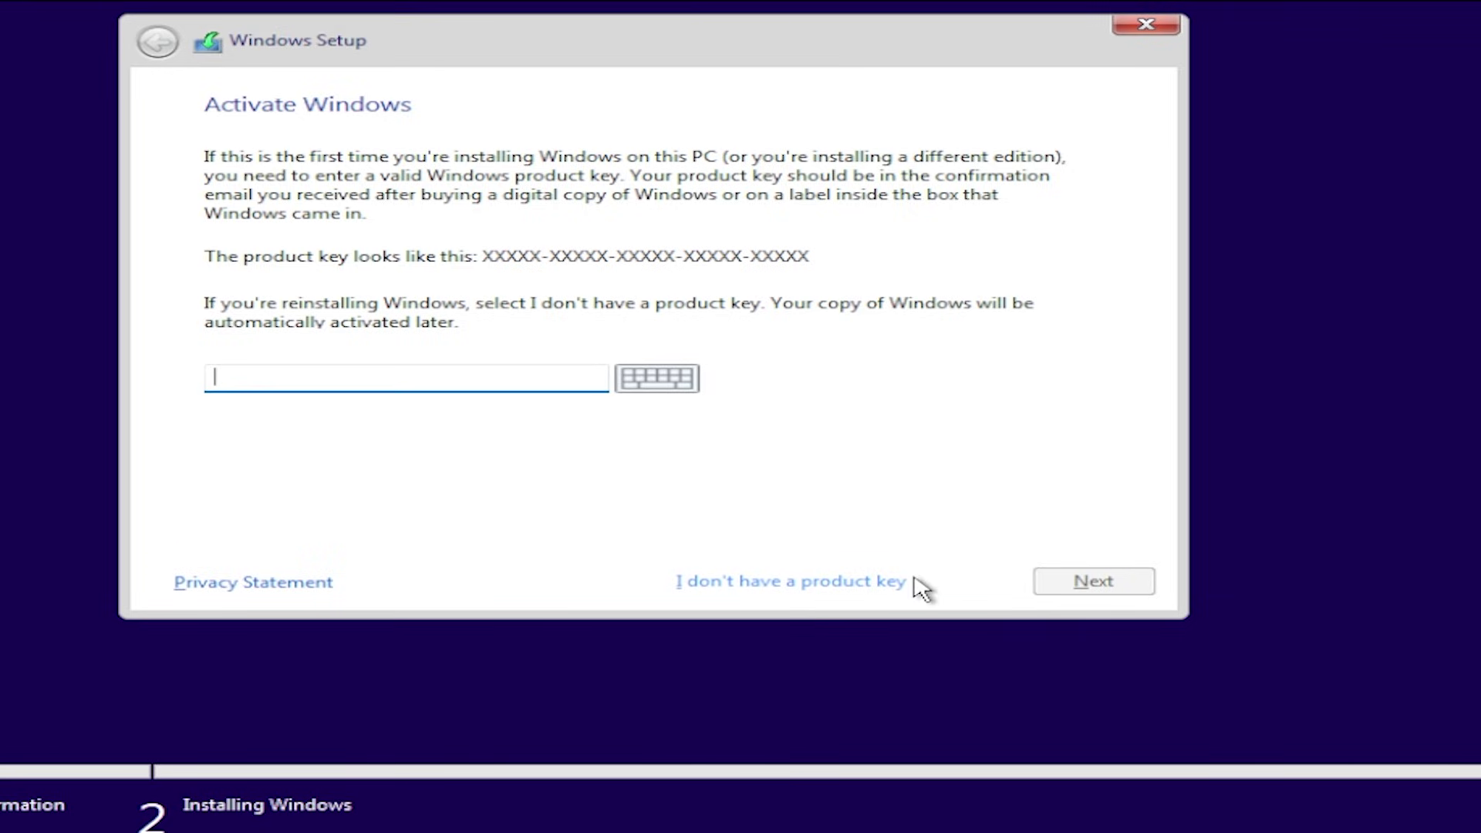
{"action": "left_click", "coordinate": [807, 583]}
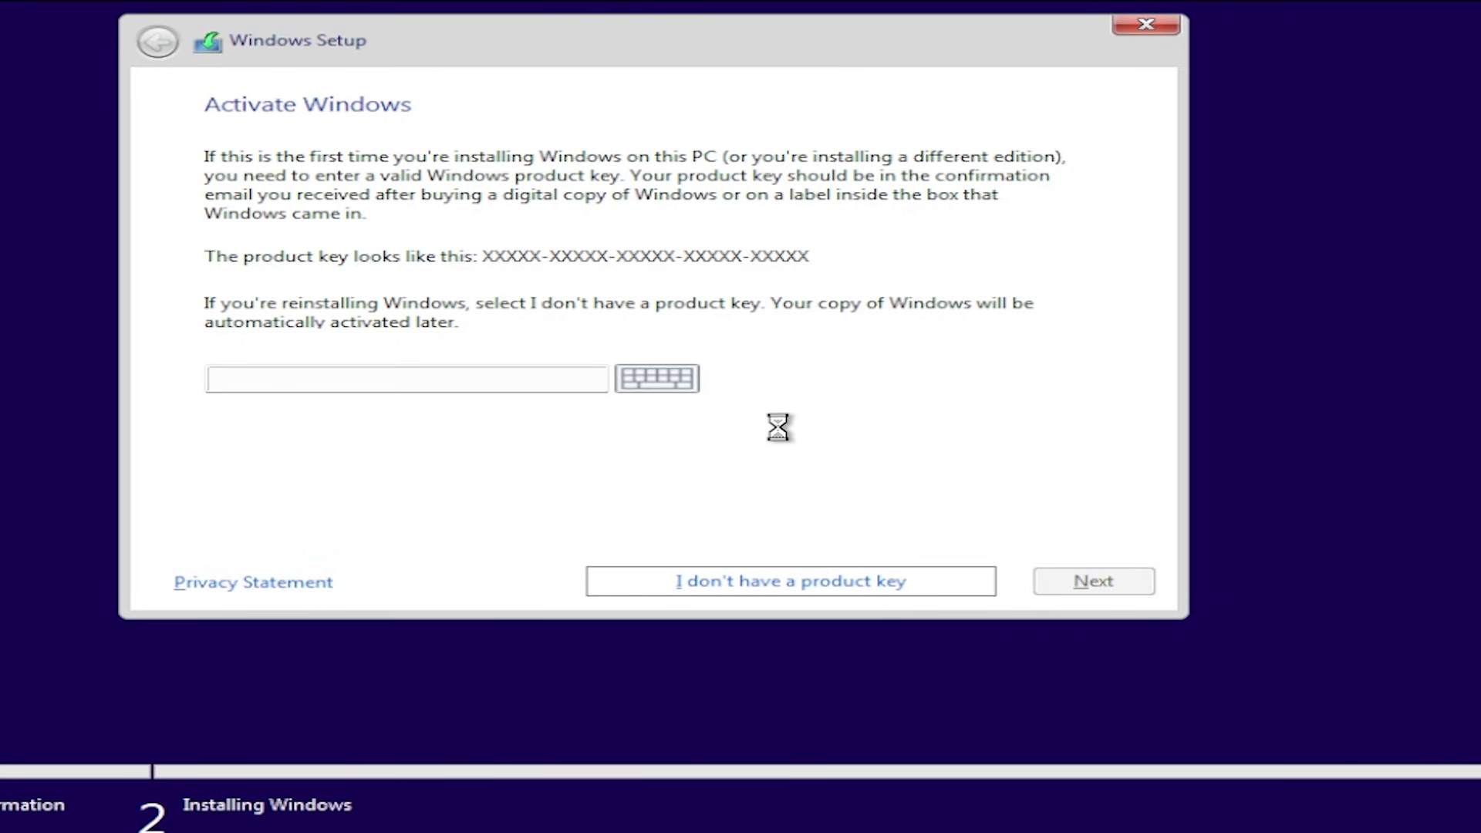
{"action": "left_click", "coordinate": [1079, 585]}
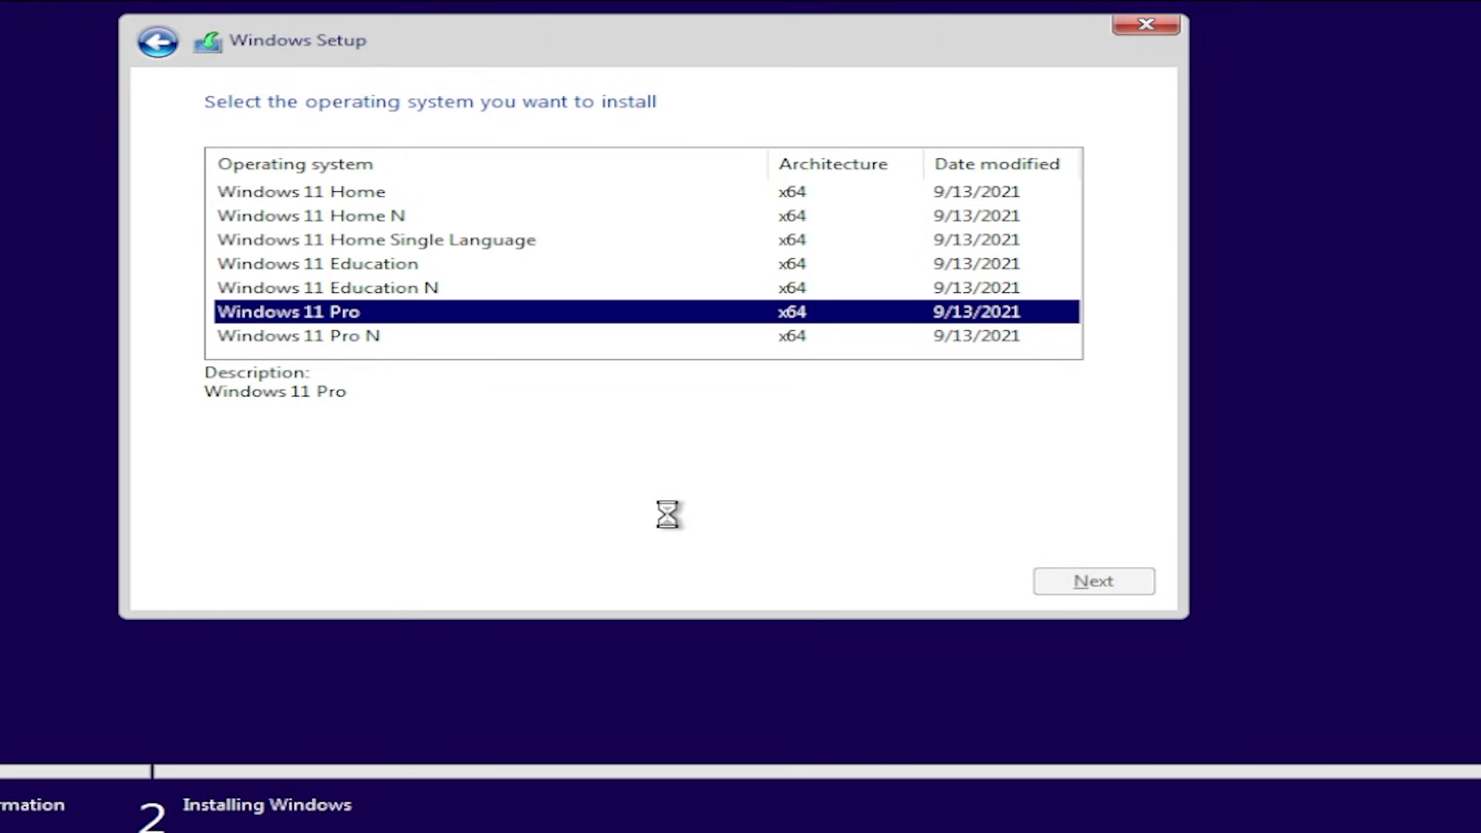
{"action": "left_click", "coordinate": [521, 532]}
{"action": "key", "text": "alt+n"}
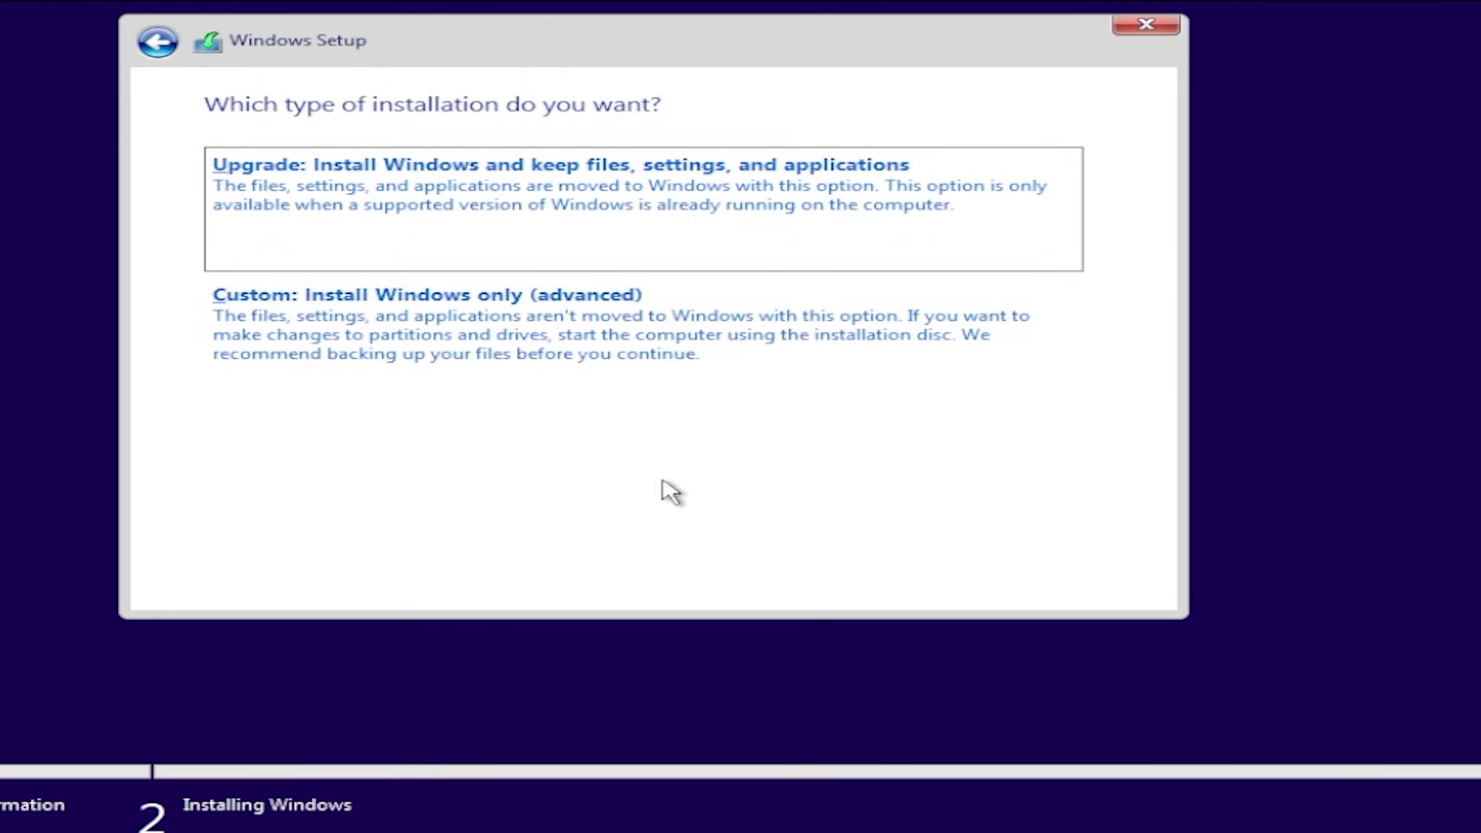
{"action": "left_click", "coordinate": [532, 347]}
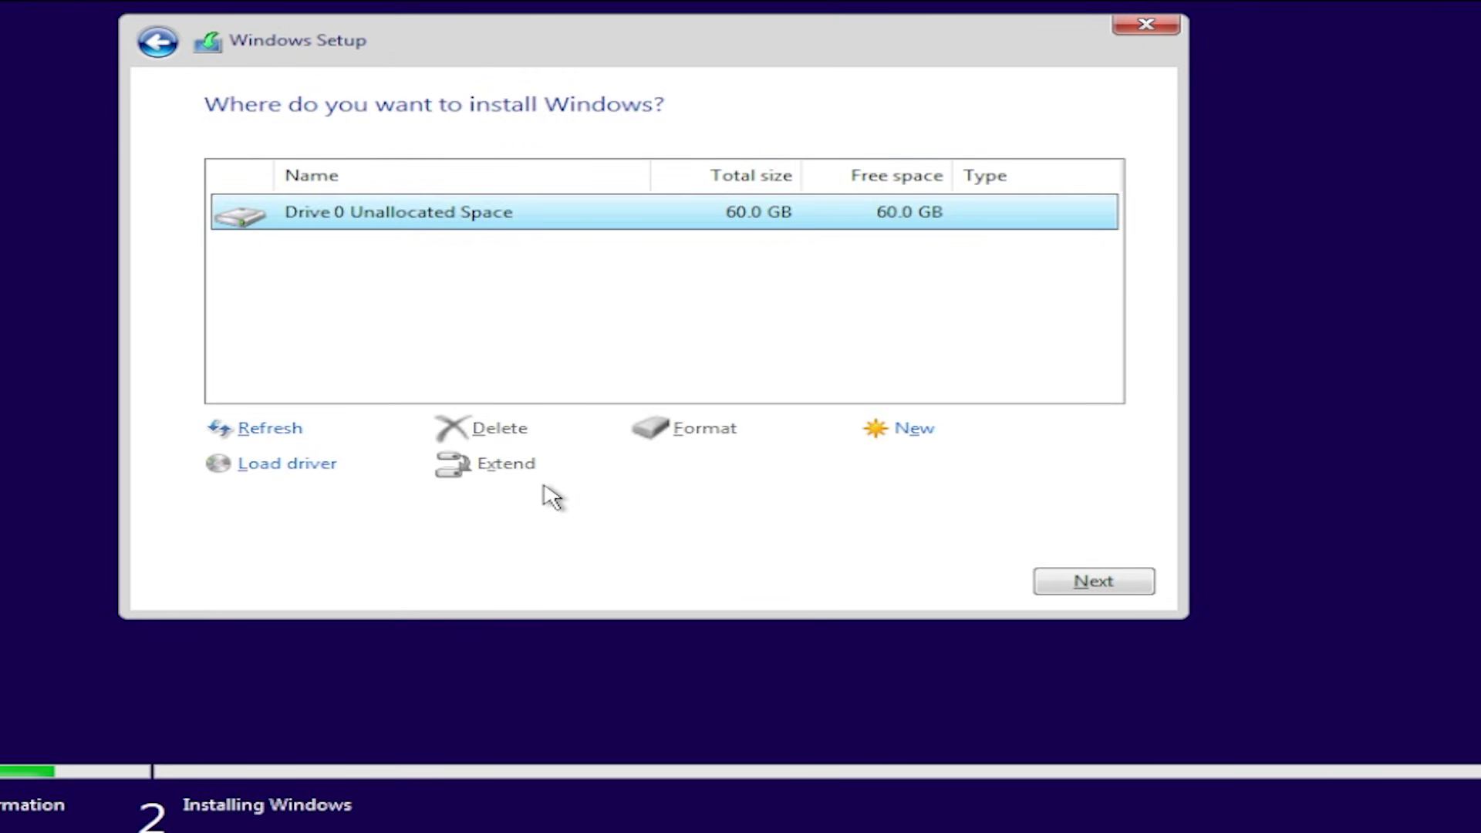